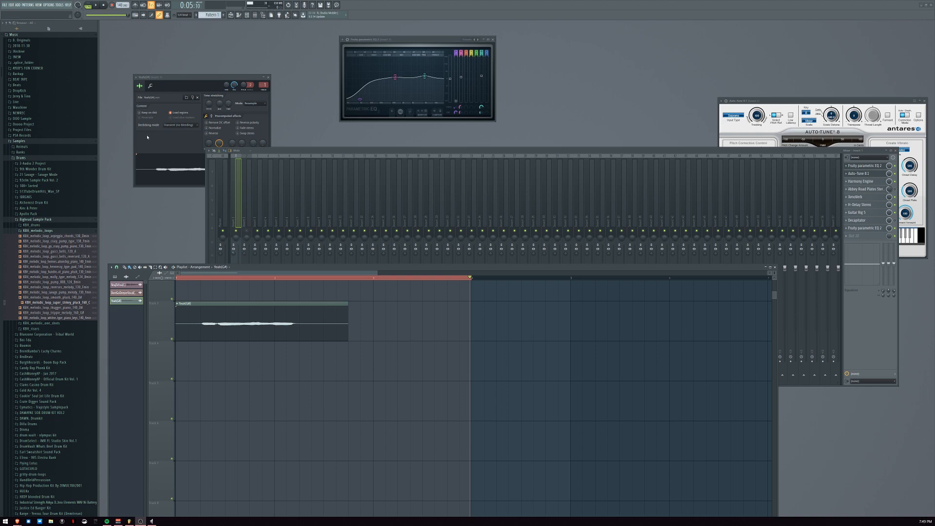
Reposition the mixer window, play the vocal clip from the start of the playlist and stop playback
{"action": "left_click_drag", "start_coordinate": [325, 150], "coordinate": [368, 90]}
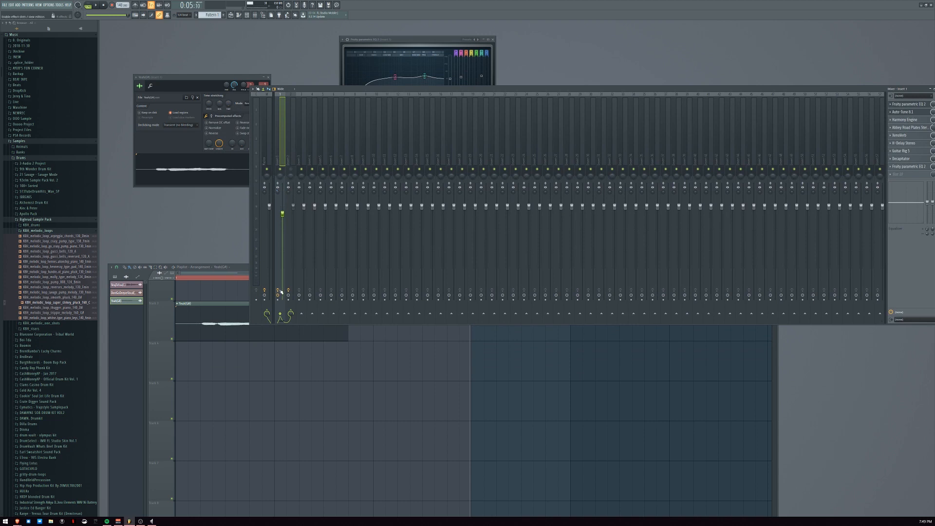
{"action": "left_click", "coordinate": [174, 268]}
{"action": "key", "text": "space"}
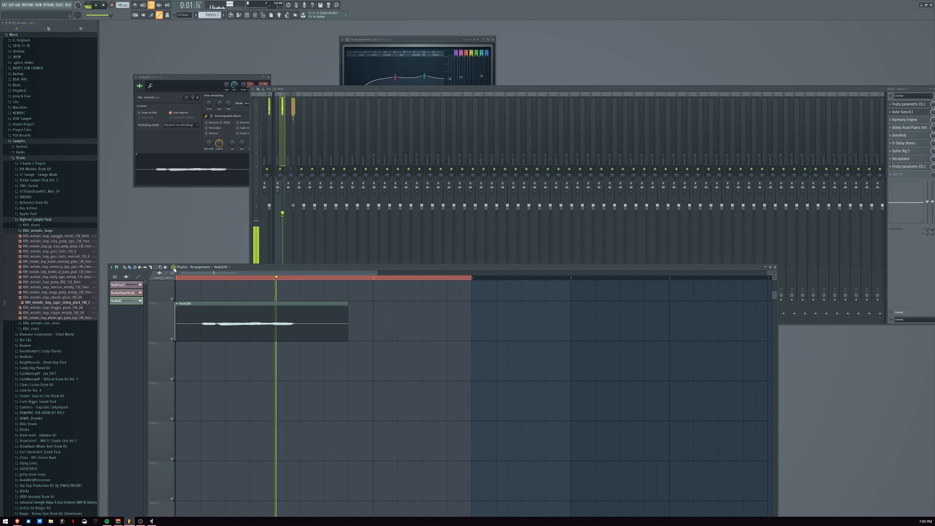
{"action": "key", "text": "space"}
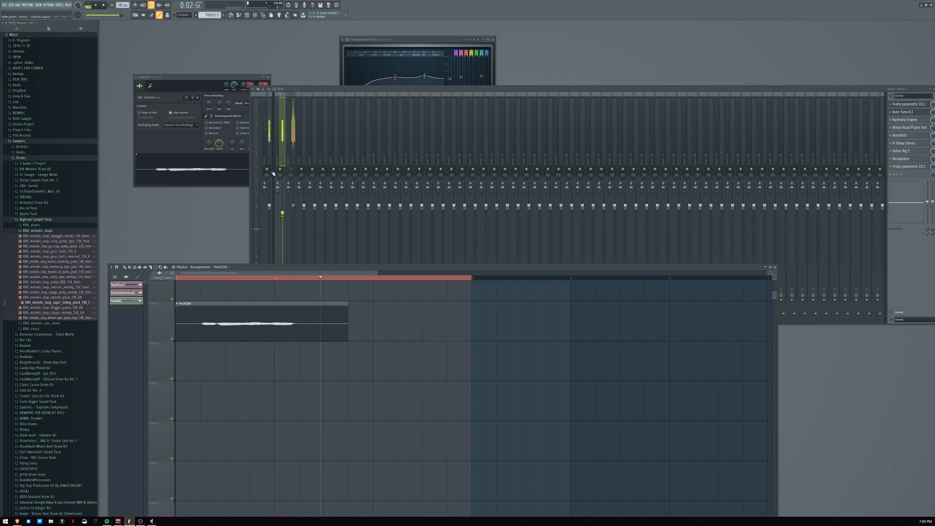
Try to toggle the effects of mixer Insert 1, and play the vocal from the beginning for comparison
{"action": "left_click", "coordinate": [322, 238]}
{"action": "right_click", "coordinate": [279, 295]}
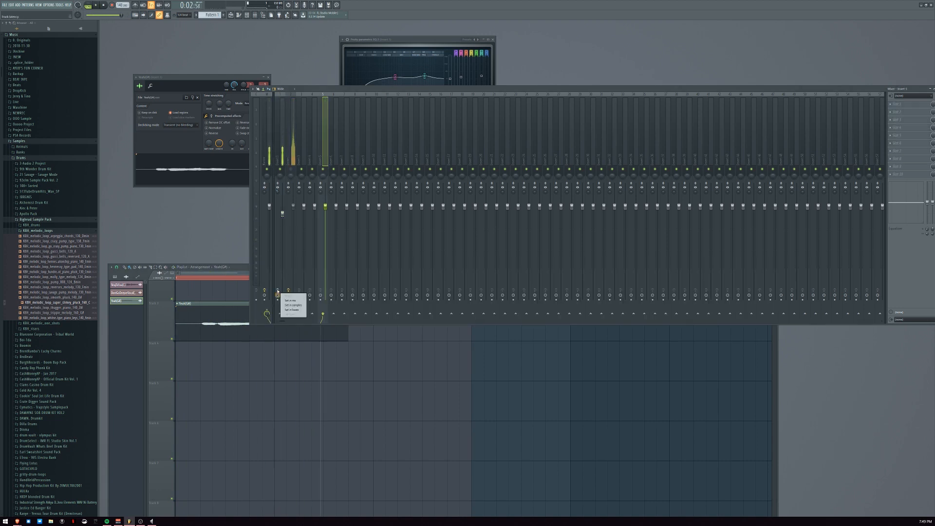
{"action": "left_click", "coordinate": [278, 295]}
{"action": "right_click", "coordinate": [278, 295]}
{"action": "left_click", "coordinate": [105, 5]}
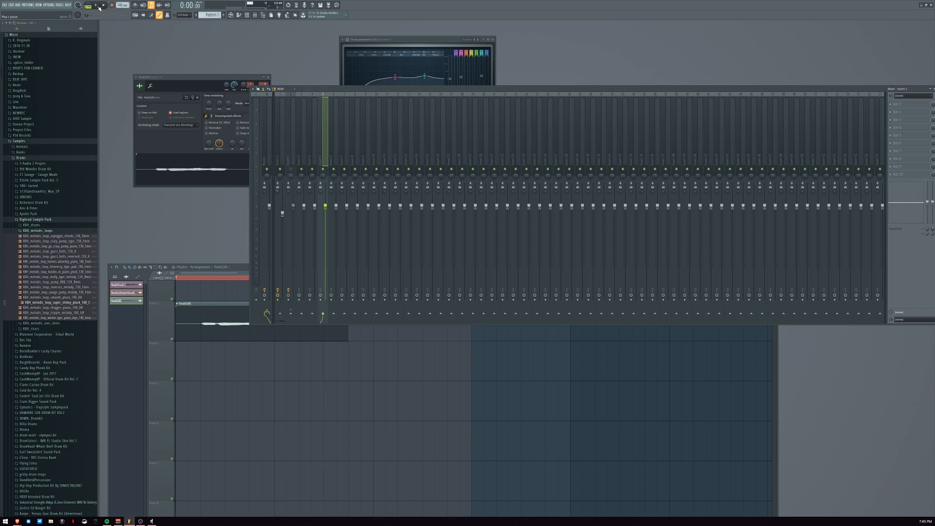
{"action": "left_click", "coordinate": [97, 5]}
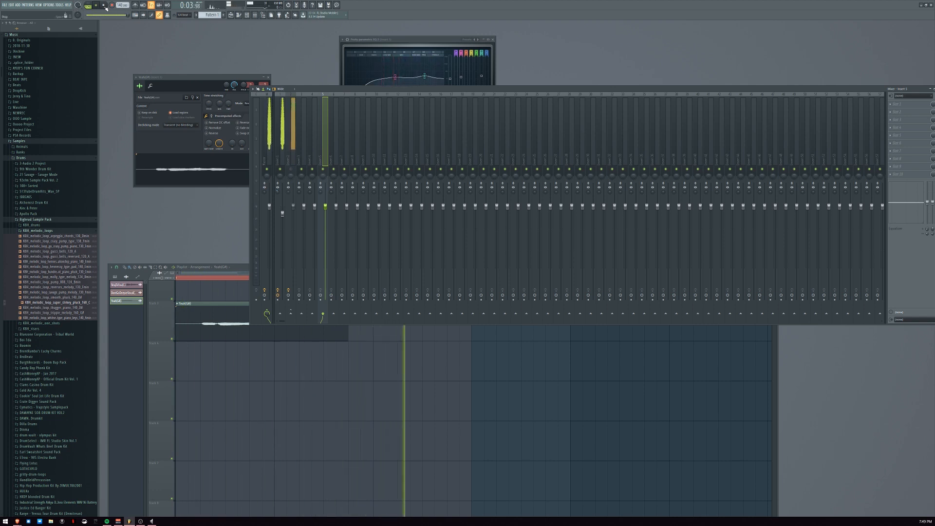
{"action": "left_click", "coordinate": [104, 5]}
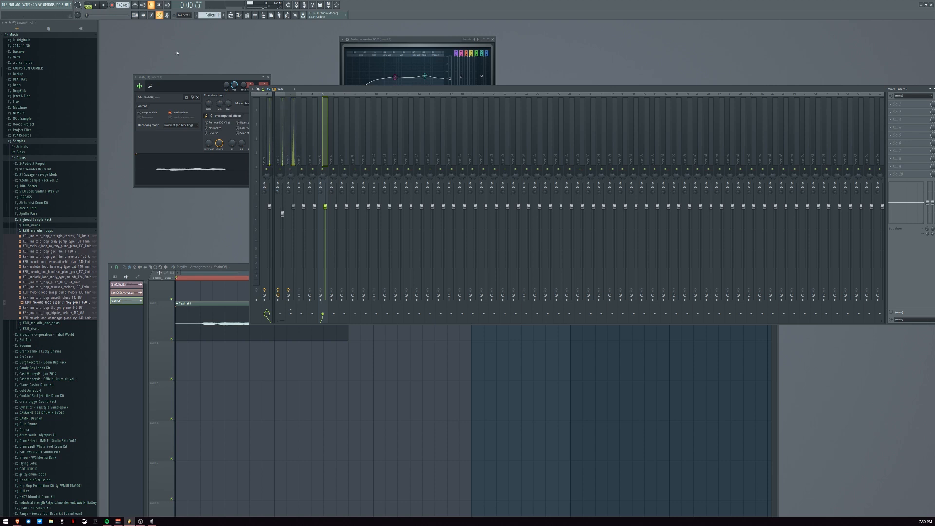
Select mixer Insert 1, reposition the mixer, and move and enlarge the Fruity Parametric EQ 2 window over the playlist
{"action": "left_click", "coordinate": [283, 145]}
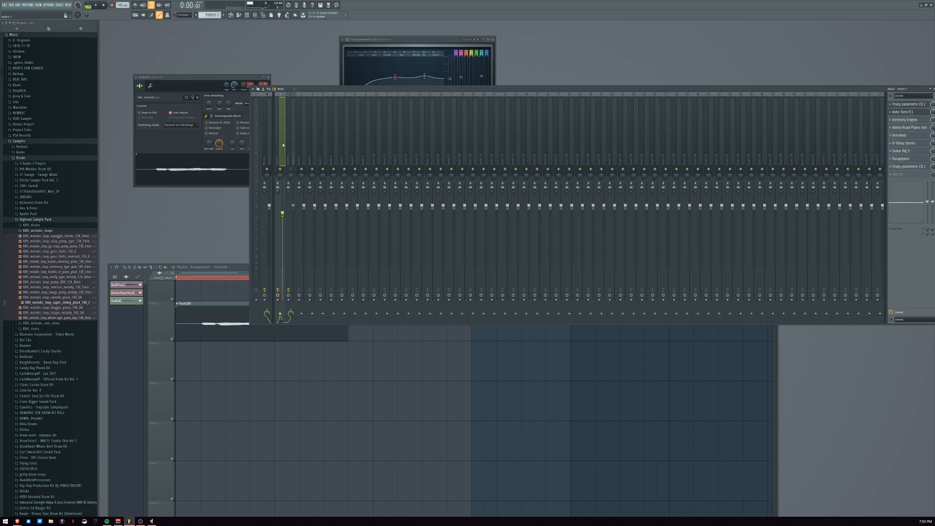
{"action": "left_click_drag", "start_coordinate": [419, 87], "coordinate": [385, 76]}
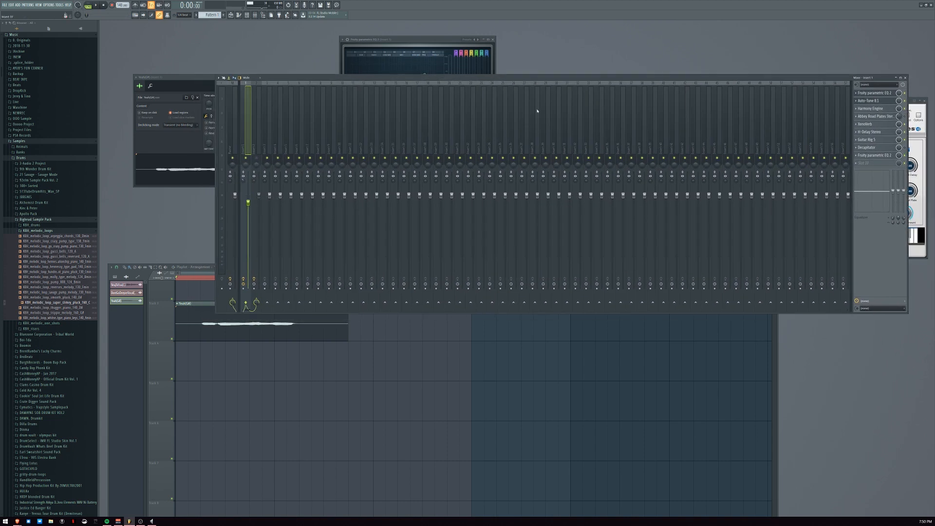
{"action": "left_click_drag", "start_coordinate": [404, 40], "coordinate": [490, 263]}
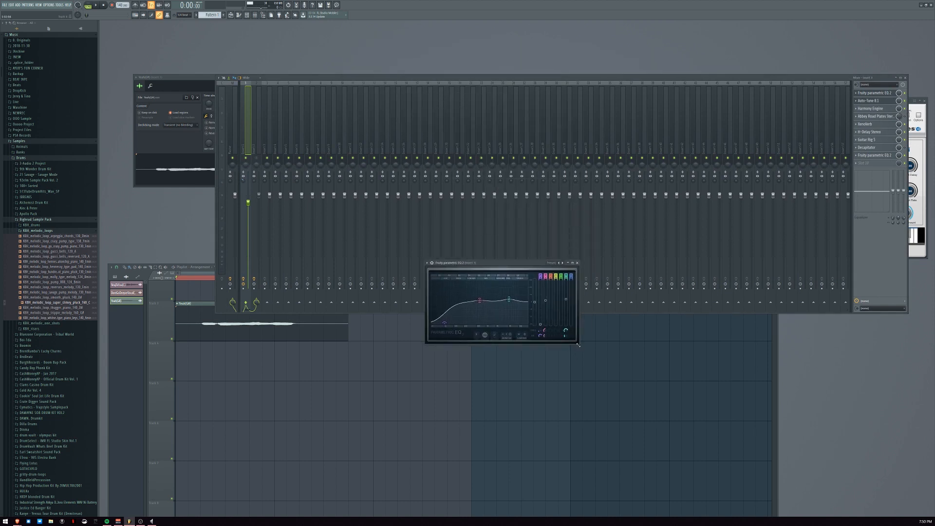
{"action": "left_click_drag", "start_coordinate": [578, 345], "coordinate": [763, 457]}
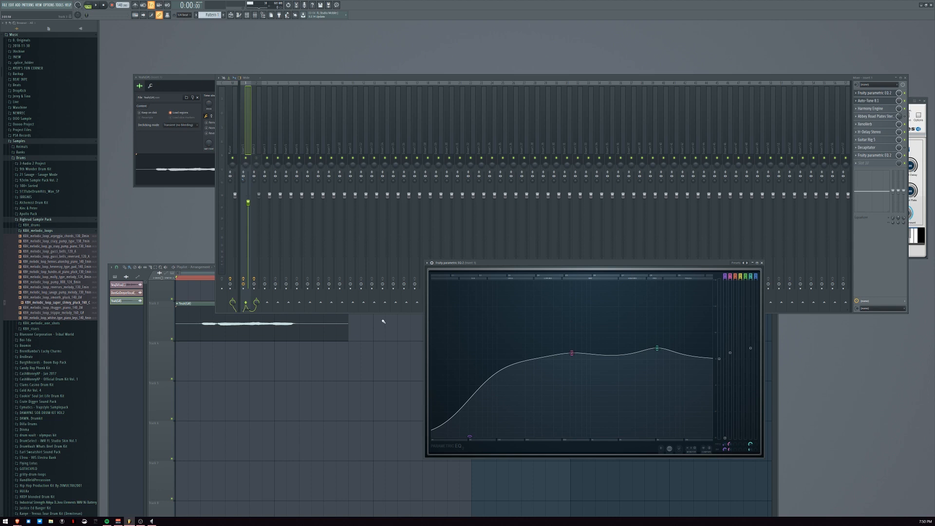
Solo the first Fruity Parametric EQ 2 slot on Insert 1 and listen to the vocal through it
{"action": "right_click", "coordinate": [904, 93]}
{"action": "key", "text": "space"}
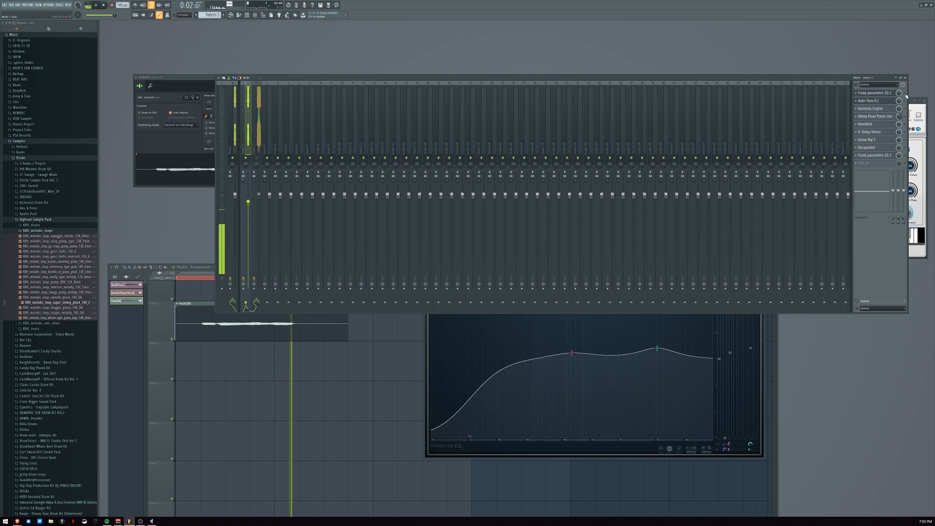
{"action": "key", "text": "space"}
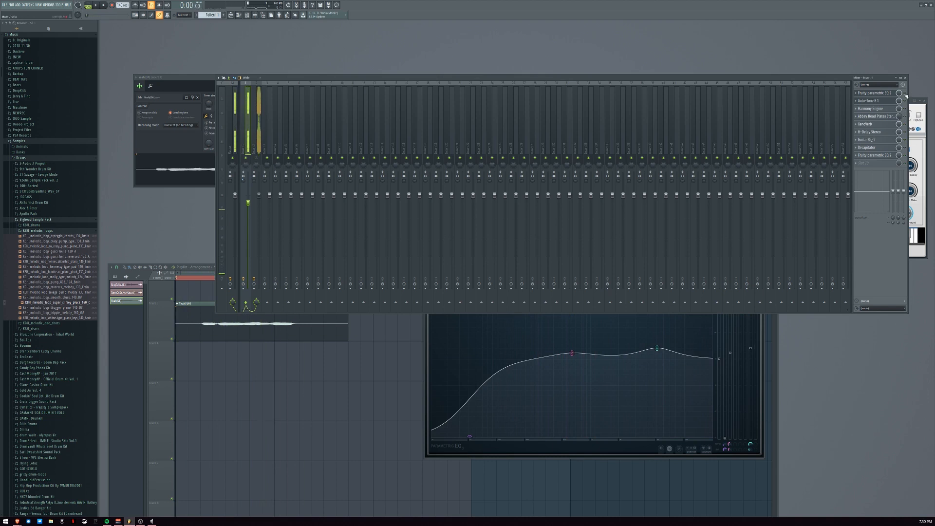
Open Auto-Tune 8.1 from Insert 1, enlarge its window and move it to the middle of the workspace
{"action": "left_click", "coordinate": [868, 100]}
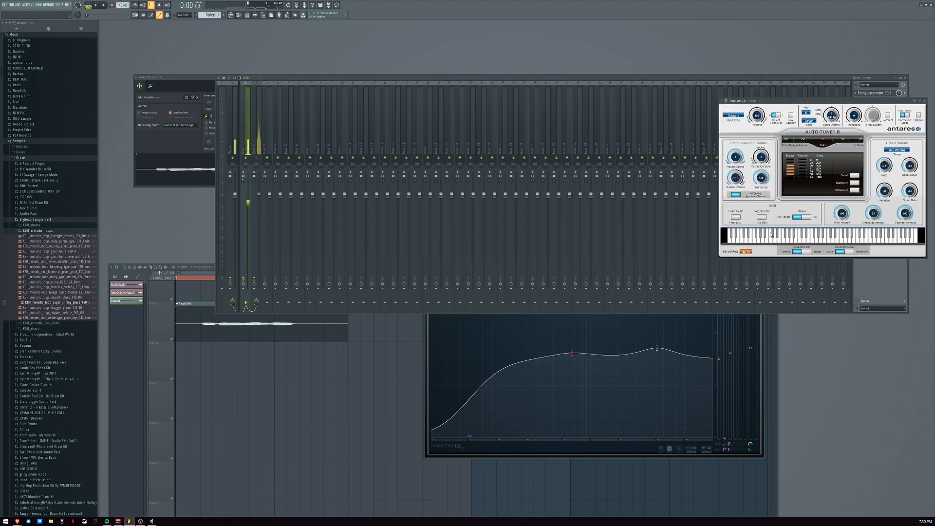
{"action": "left_click_drag", "start_coordinate": [720, 257], "coordinate": [474, 405]}
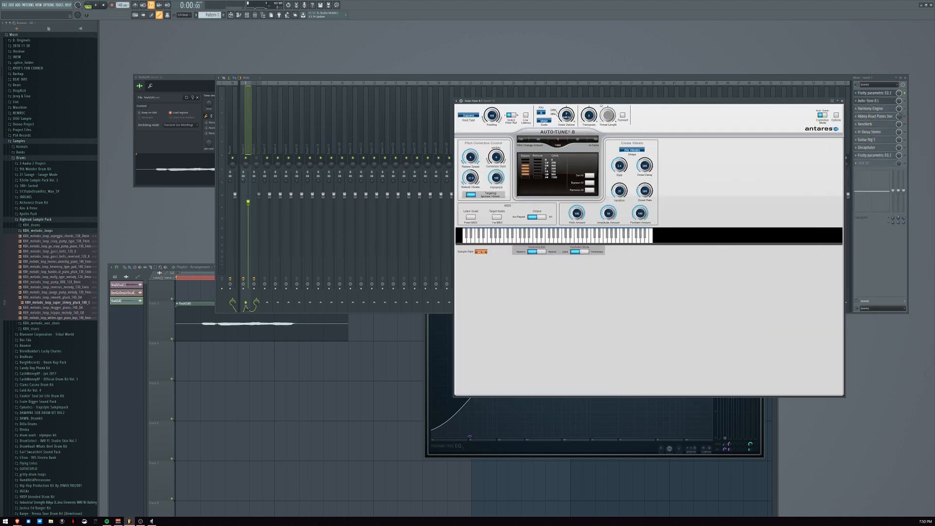
{"action": "left_click_drag", "start_coordinate": [602, 101], "coordinate": [453, 145]}
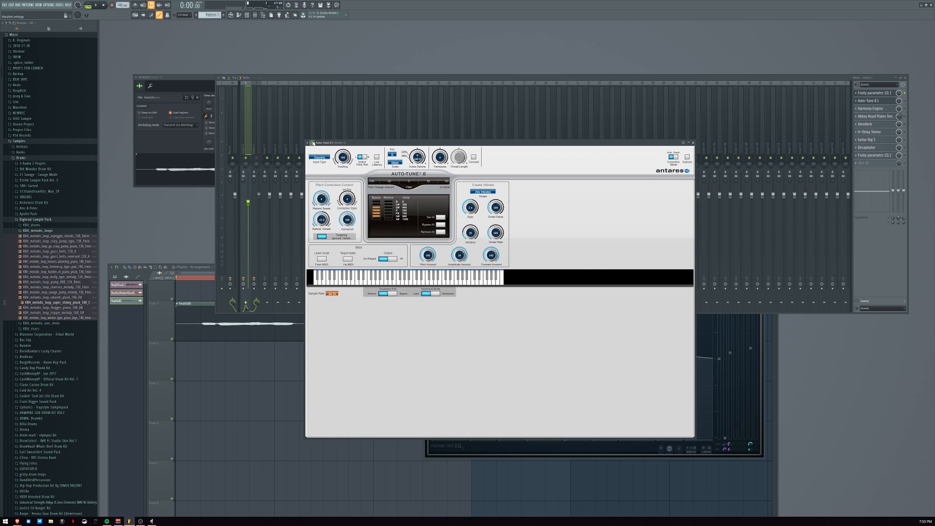
Review Auto-Tune's wrapper settings and processing options, and return to the plugin interface
{"action": "left_click", "coordinate": [312, 143]}
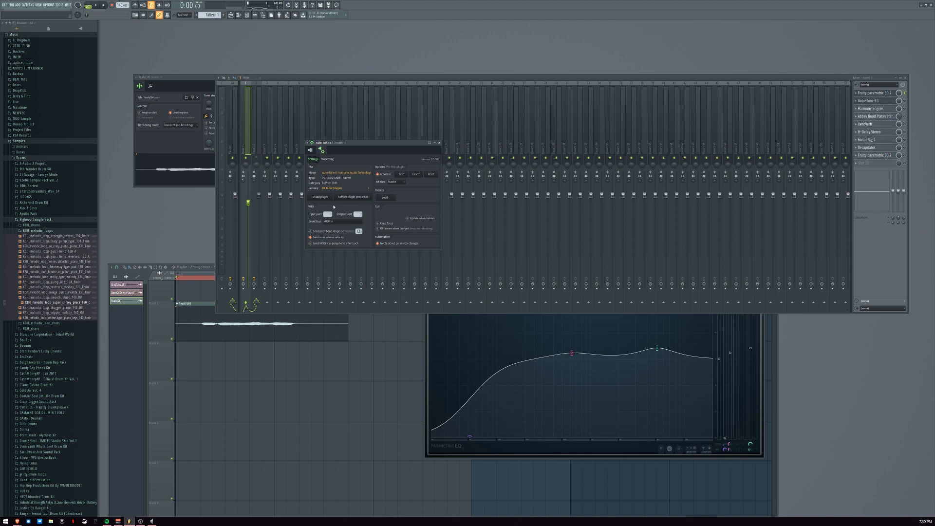
{"action": "left_click", "coordinate": [328, 159]}
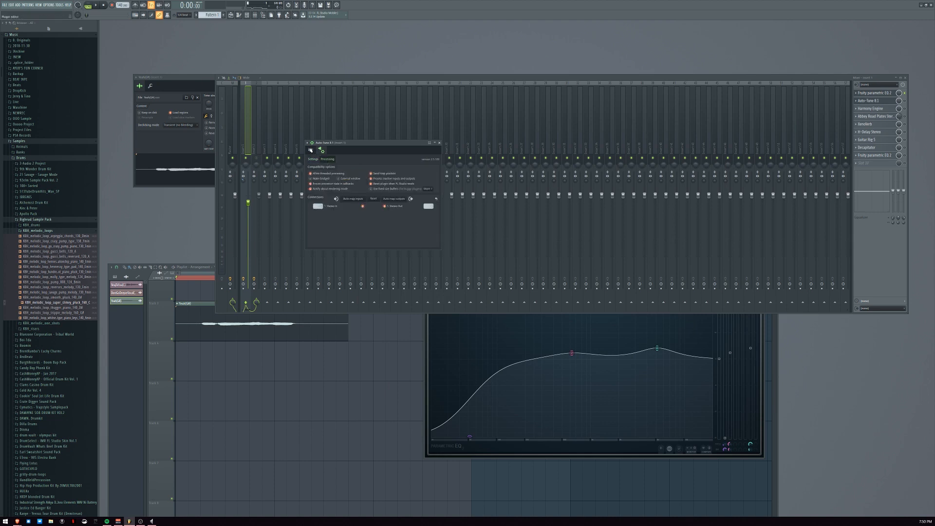
{"action": "left_click", "coordinate": [312, 151]}
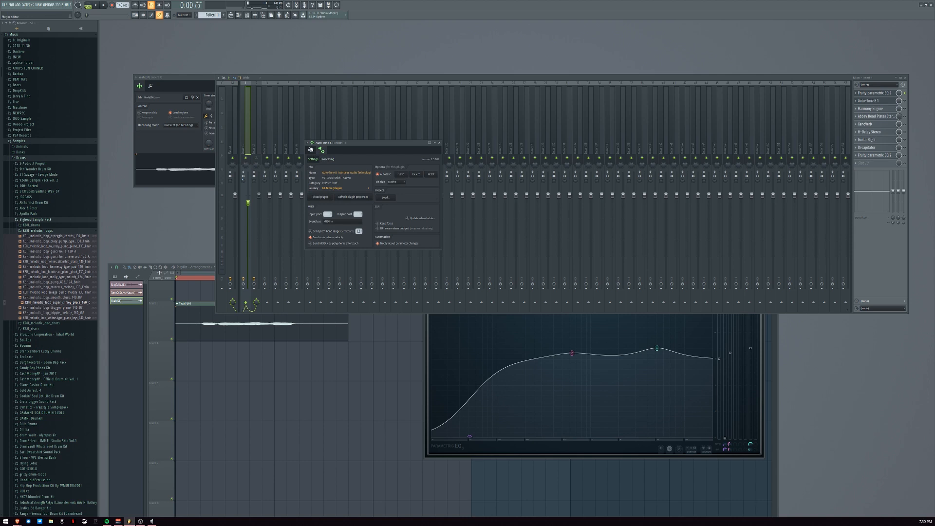
{"action": "left_click", "coordinate": [312, 150]}
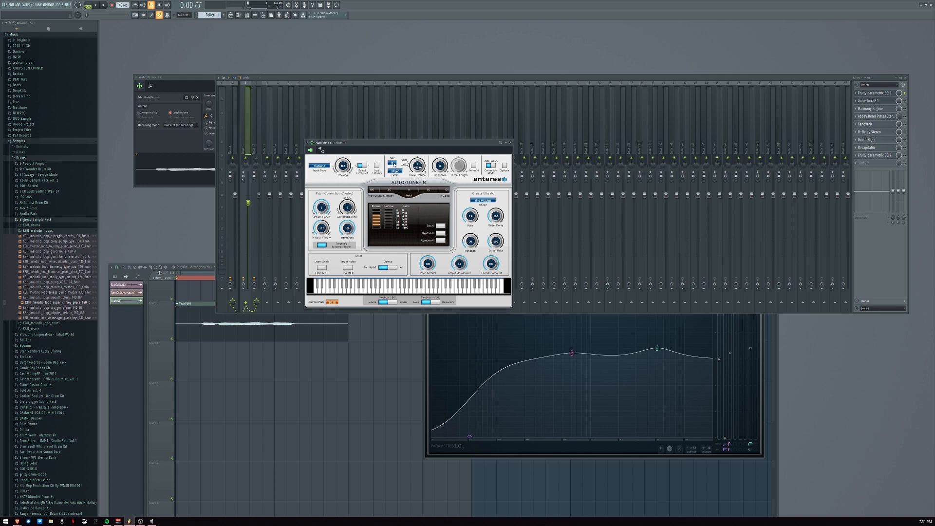
Open the vocal clip's sample channel and load its waveform into the Edison audio editor
{"action": "double_click", "coordinate": [301, 325]}
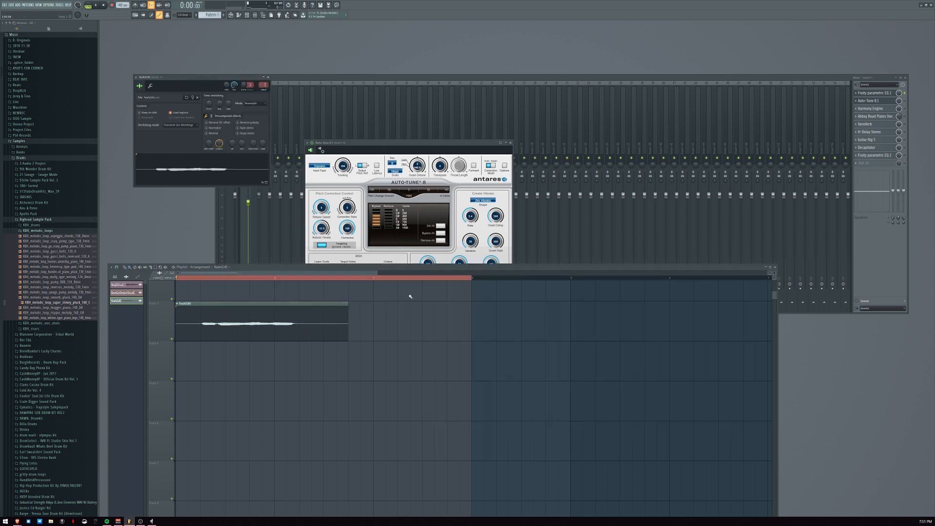
{"action": "right_click", "coordinate": [201, 168]}
{"action": "left_click", "coordinate": [213, 180]}
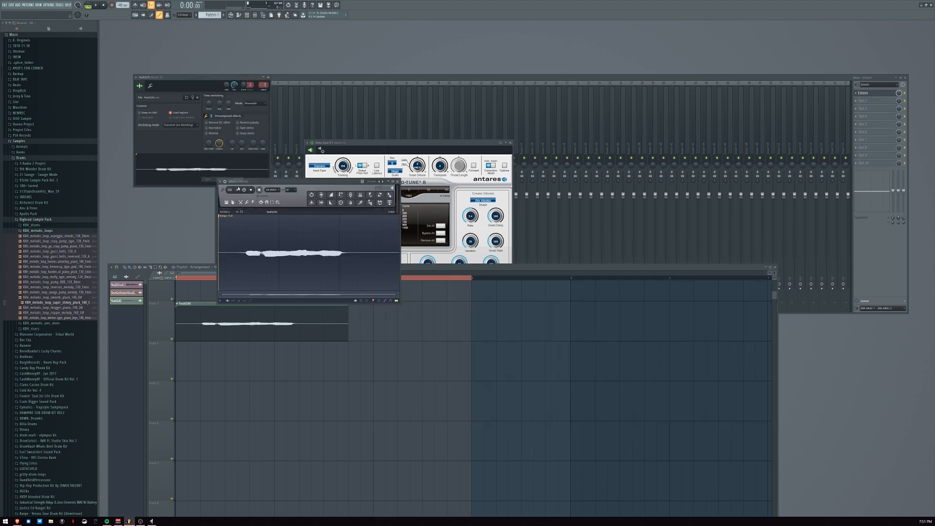
Detect pitch regions in the vocal recording in Edison and move the editor window clear of Auto-Tune
{"action": "right_click", "coordinate": [303, 239]}
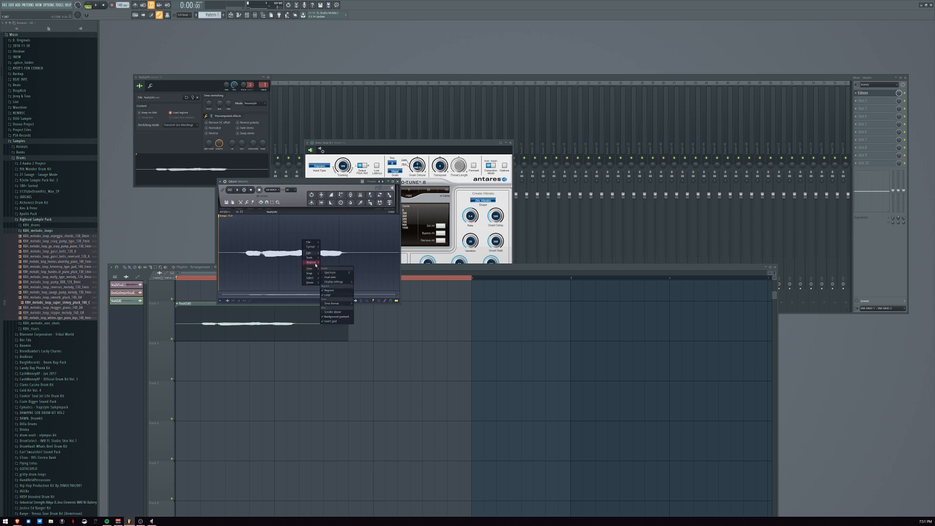
{"action": "mouse_move", "coordinate": [316, 264]}
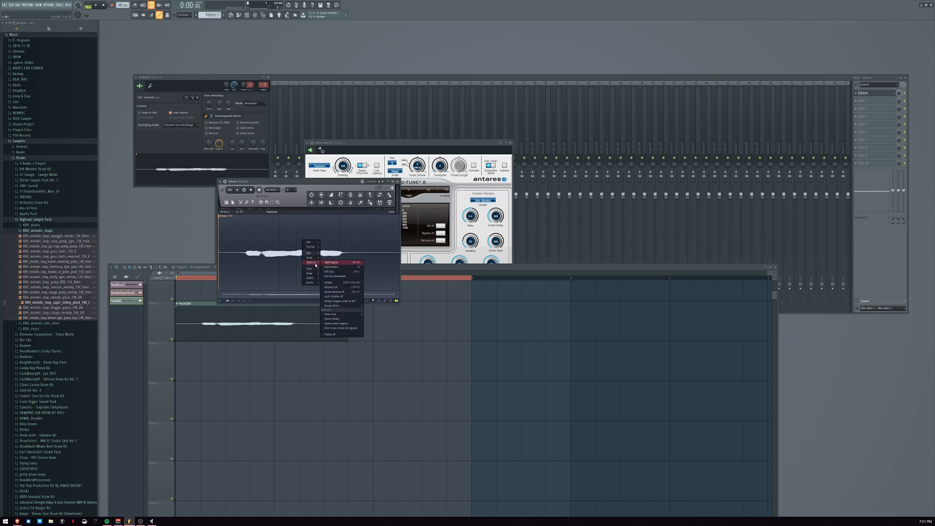
{"action": "left_click", "coordinate": [335, 323]}
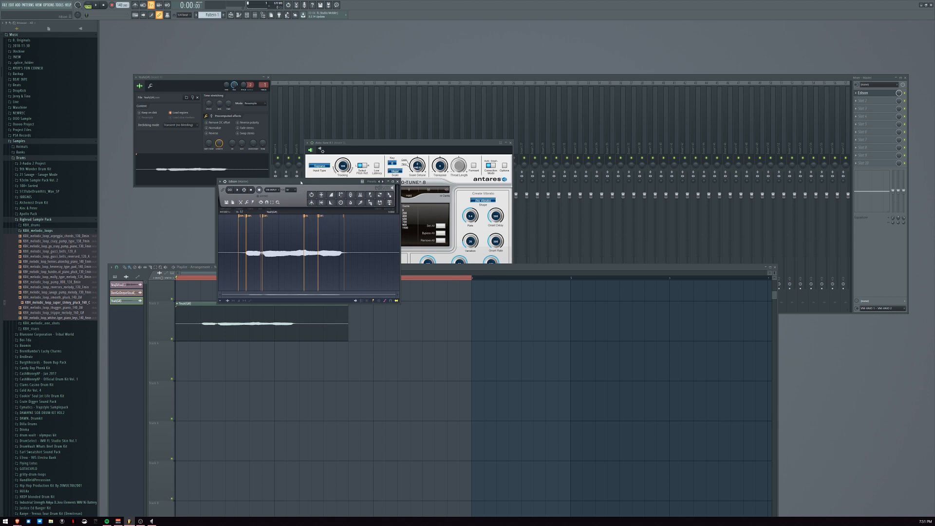
{"action": "left_click_drag", "start_coordinate": [300, 182], "coordinate": [644, 319]}
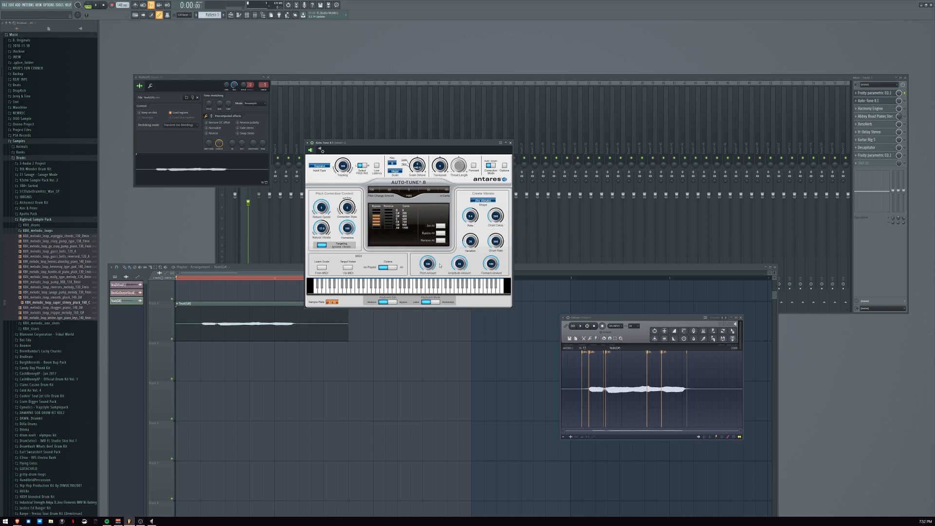
Enable the Auto-Tune 8.1 slot on Insert 1 and play the vocal from the start to hear it
{"action": "left_click", "coordinate": [904, 101]}
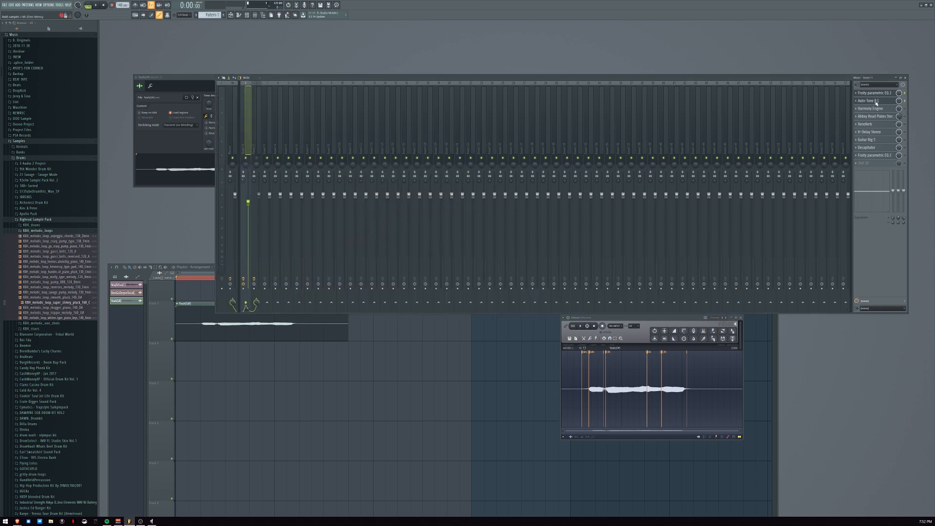
{"action": "left_click", "coordinate": [97, 6]}
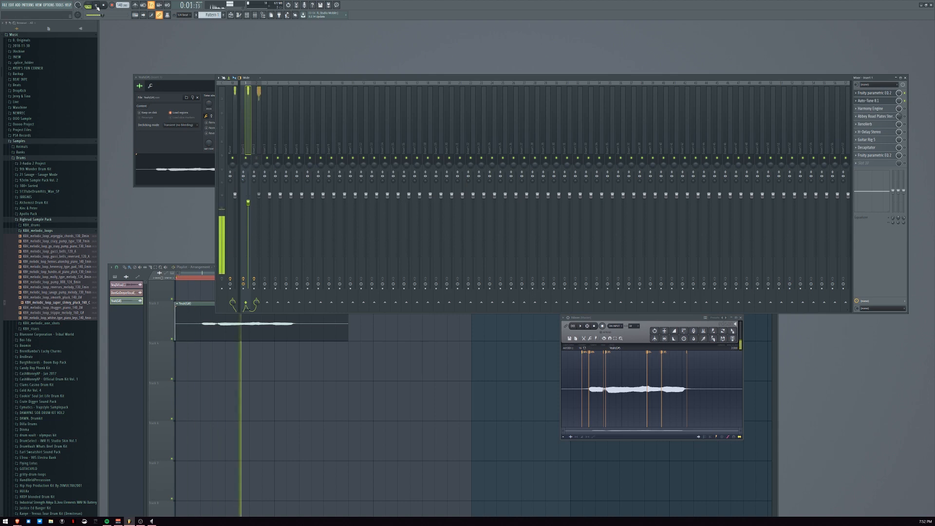
{"action": "left_click", "coordinate": [104, 6]}
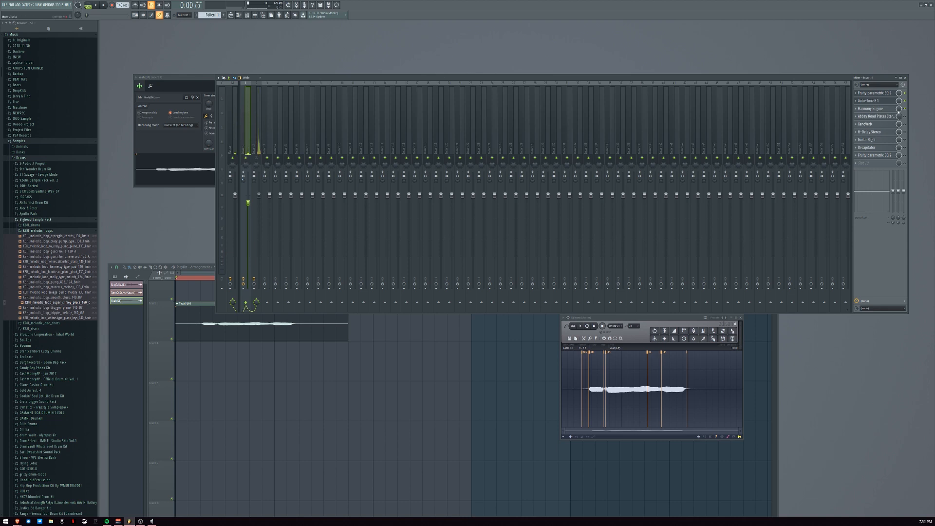
Open Harmony Engine from Insert 1, move its window toward the centre and look through its preset list
{"action": "left_click", "coordinate": [863, 108]}
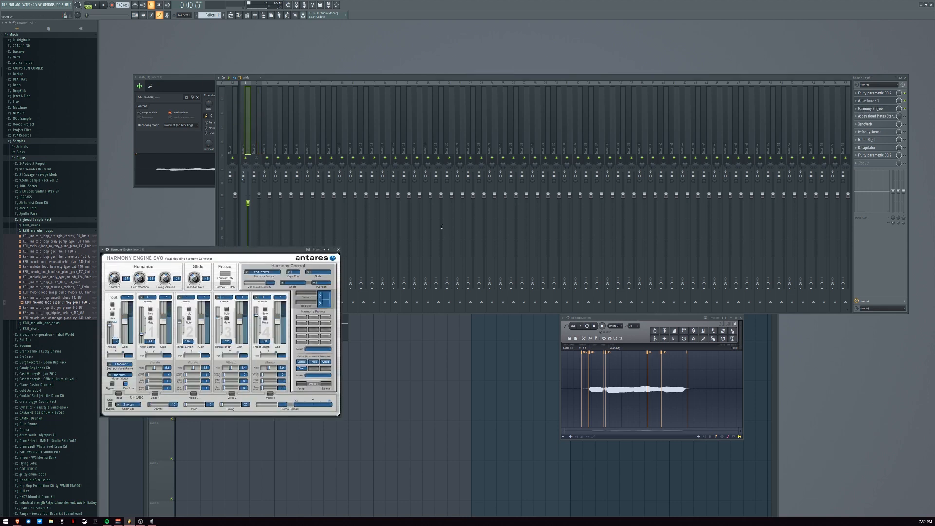
{"action": "left_click_drag", "start_coordinate": [227, 248], "coordinate": [383, 237]}
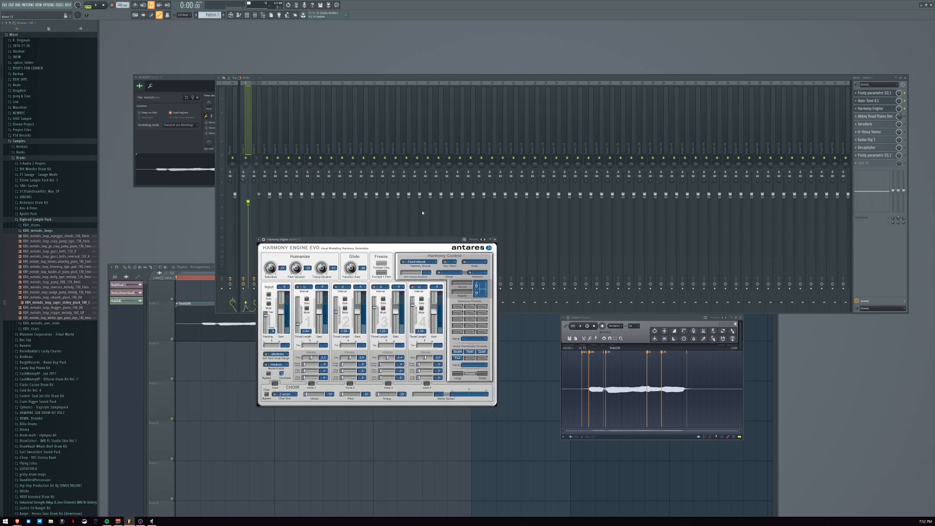
{"action": "left_click", "coordinate": [472, 239]}
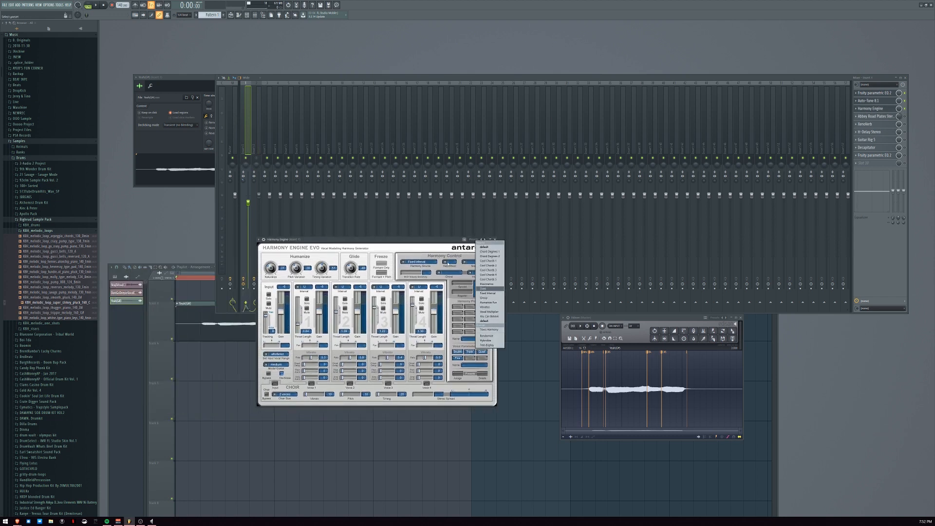
{"action": "left_click", "coordinate": [424, 239]}
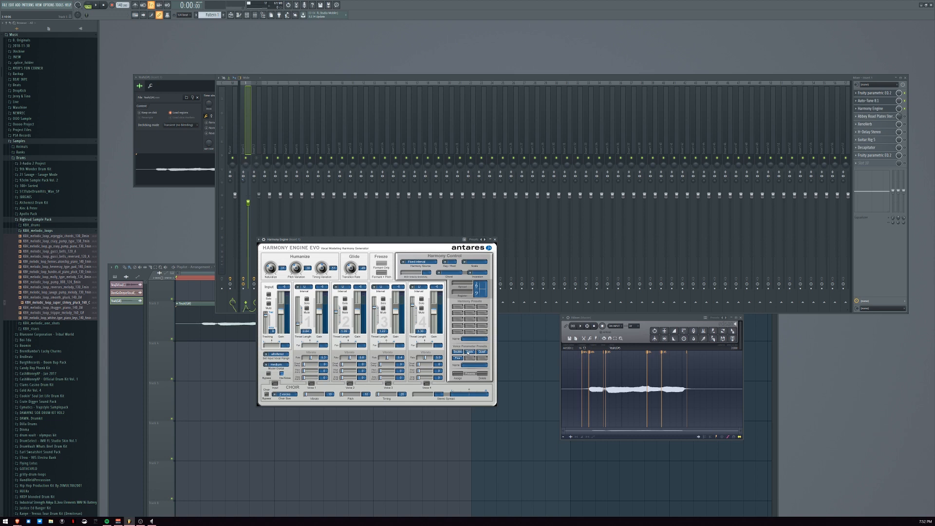
Change Harmony Engine's input vocal range and the setting beneath it, and play the vocal to hear the harmonies
{"action": "left_click", "coordinate": [274, 354]}
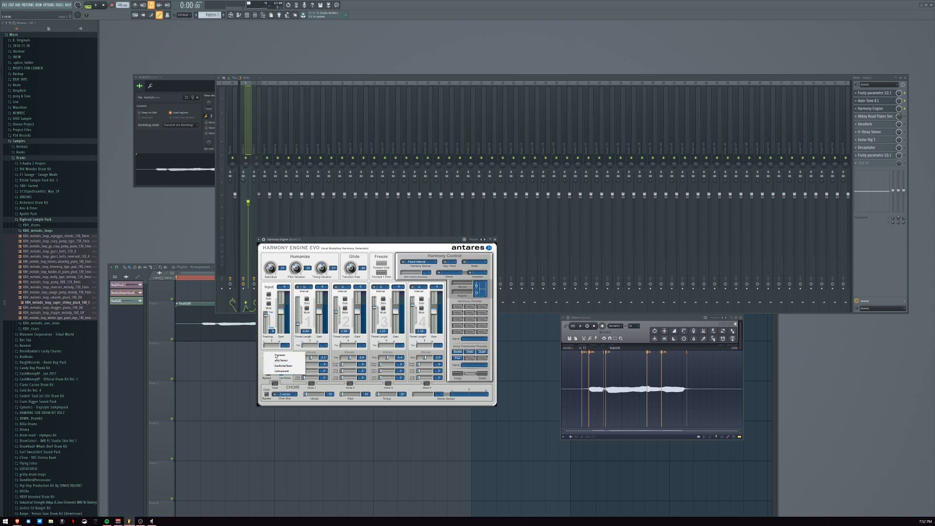
{"action": "left_click", "coordinate": [280, 355]}
{"action": "left_click", "coordinate": [278, 364]}
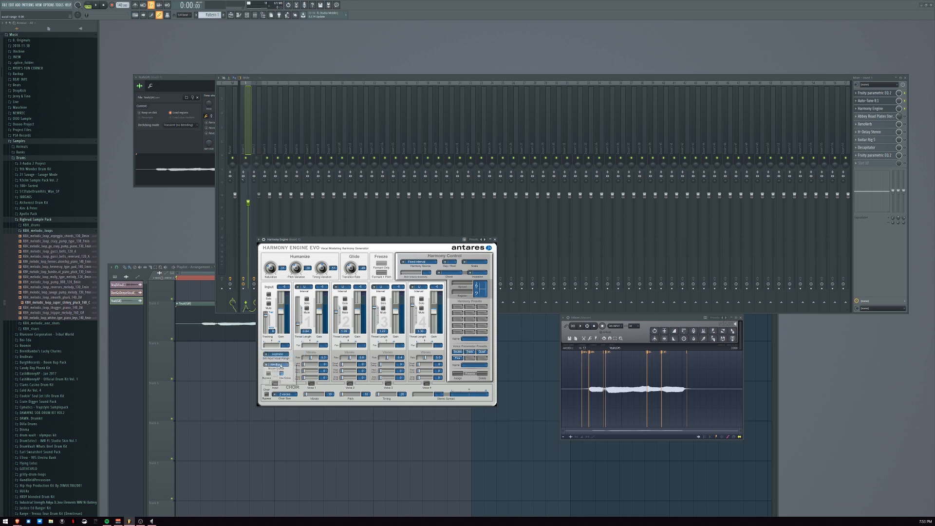
{"action": "left_click", "coordinate": [282, 367]}
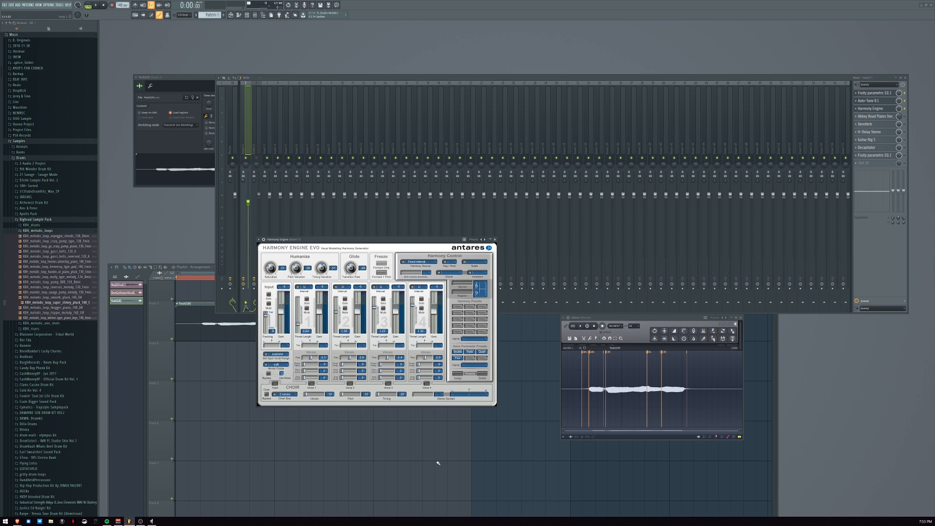
{"action": "left_click", "coordinate": [96, 5]}
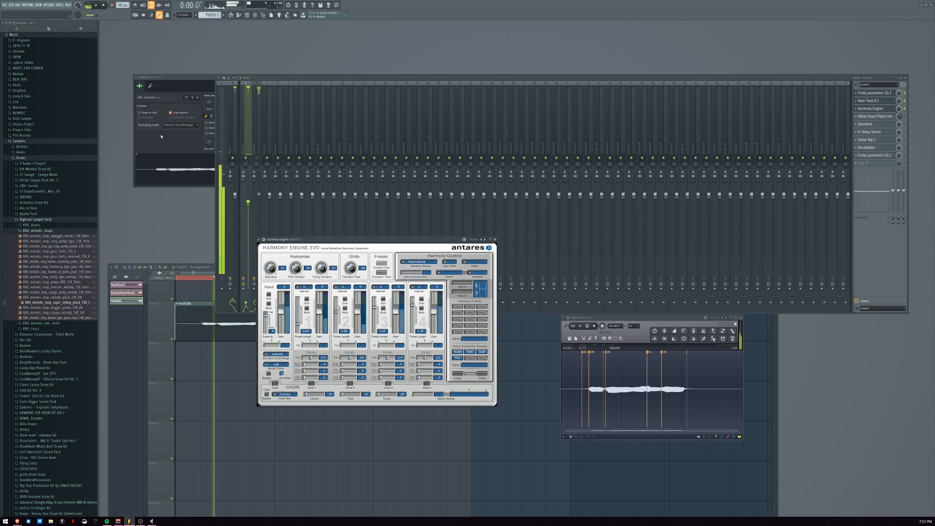
{"action": "left_click", "coordinate": [103, 5]}
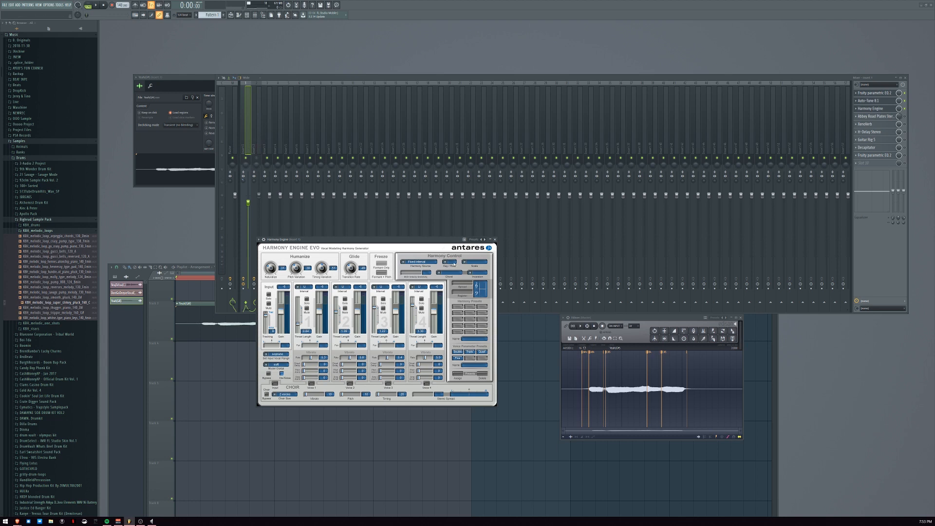
Enable and open XenoVerb on Insert 1, and play the vocal from the start to hear the reverb
{"action": "left_click", "coordinate": [906, 125]}
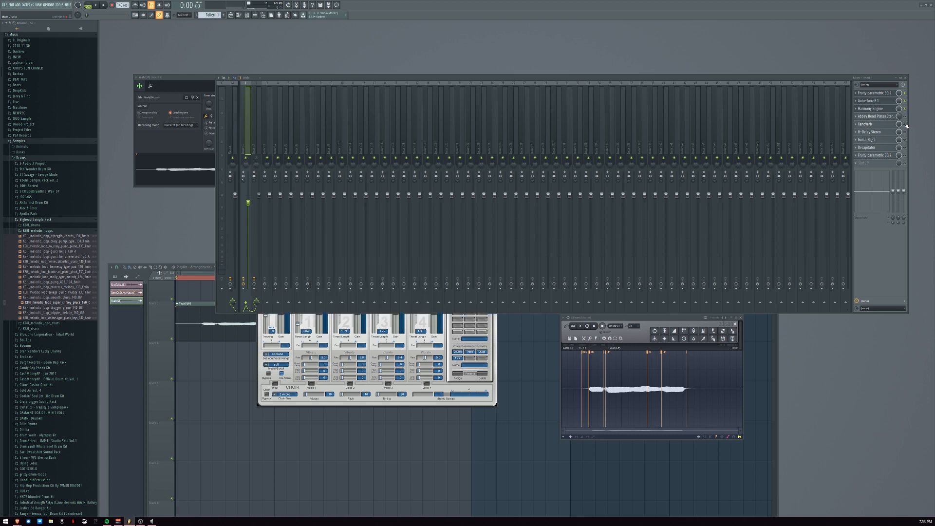
{"action": "left_click", "coordinate": [876, 125]}
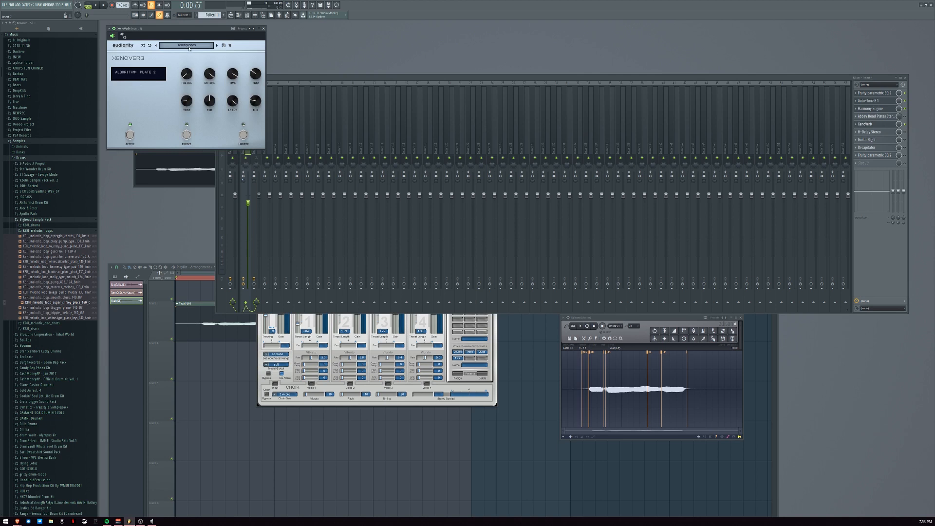
{"action": "left_click", "coordinate": [257, 105]}
{"action": "left_click", "coordinate": [97, 5]}
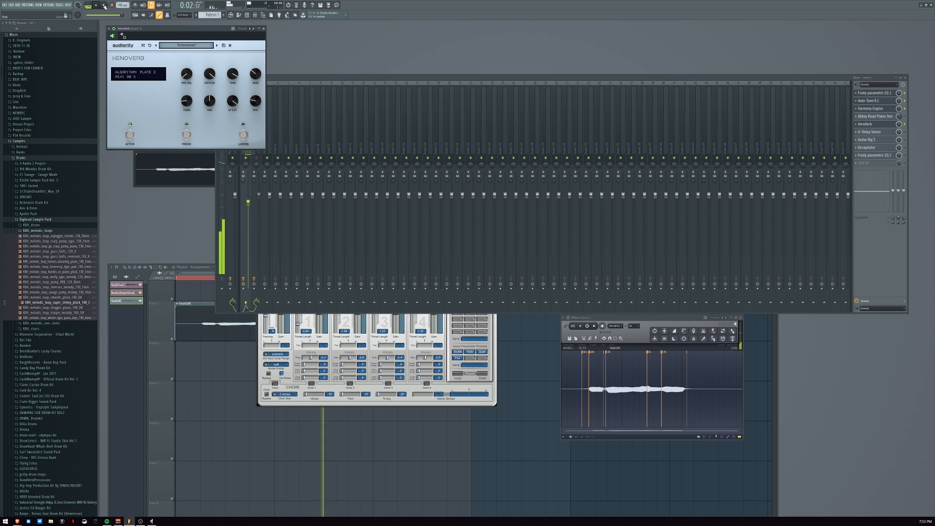
{"action": "left_click", "coordinate": [104, 5]}
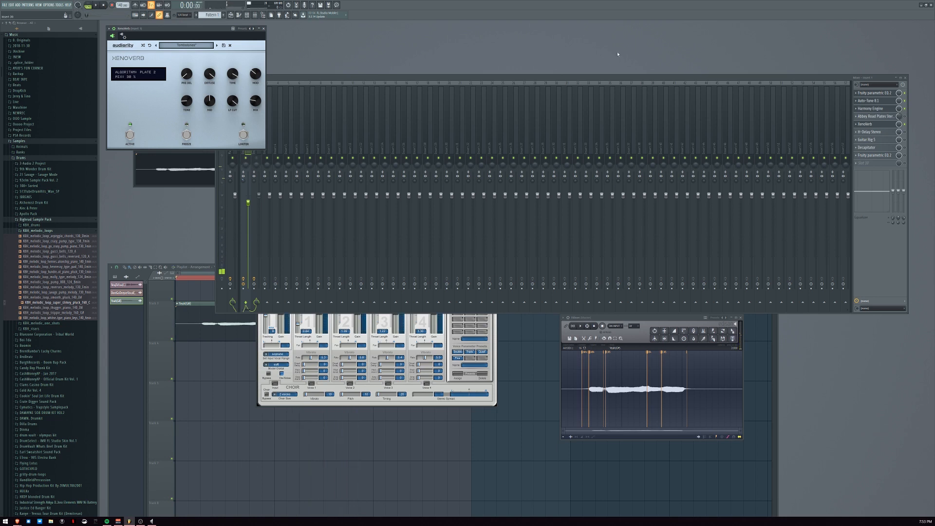
Bring up H-Delay Stereo on Insert 1 and play the vocal from the start to hear the delay
{"action": "left_click", "coordinate": [872, 131]}
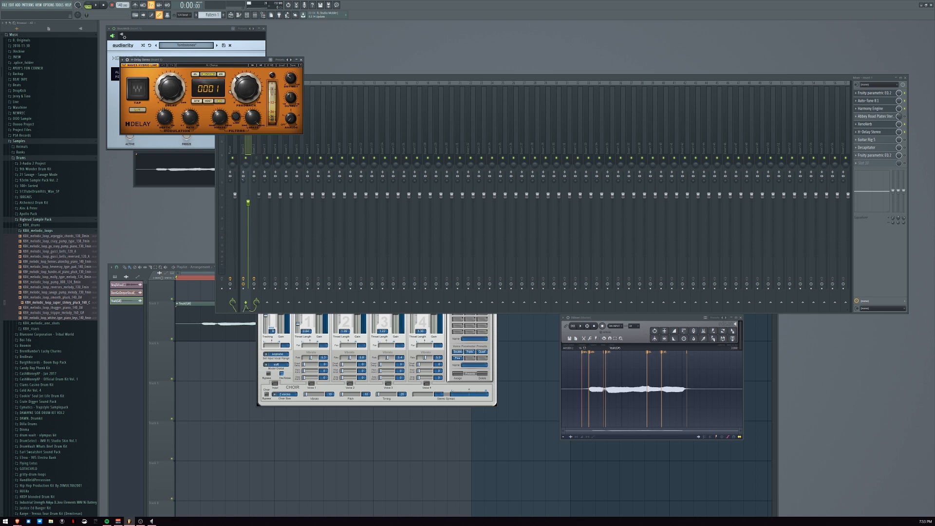
{"action": "left_click_drag", "start_coordinate": [290, 80], "coordinate": [290, 83]}
{"action": "left_click", "coordinate": [97, 5]}
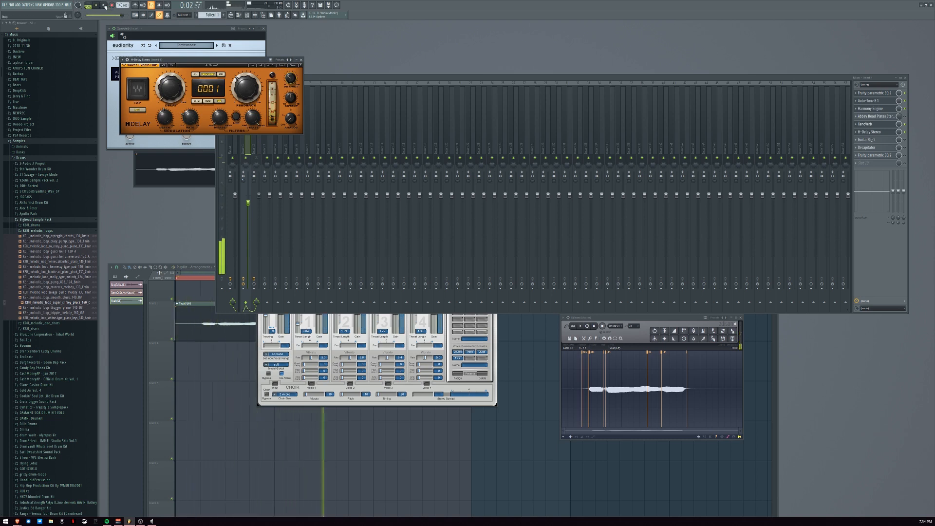
{"action": "left_click", "coordinate": [103, 5]}
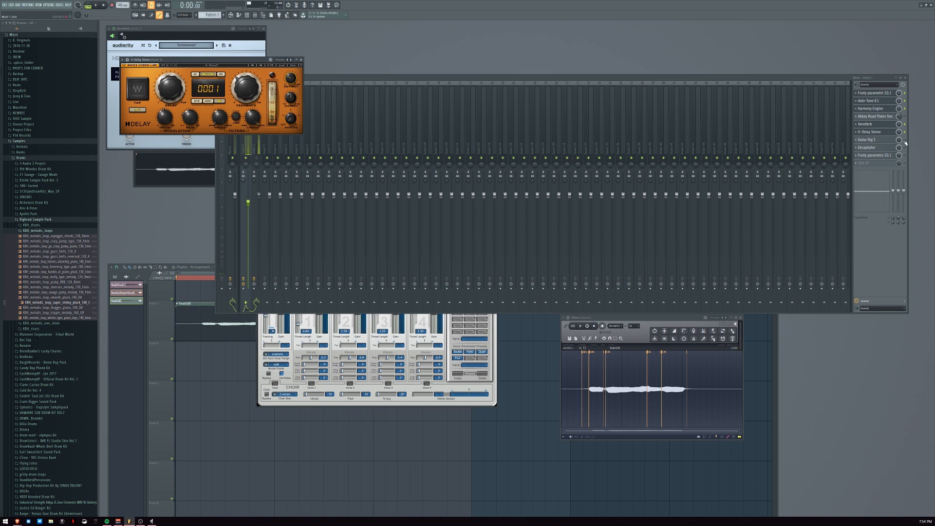
Open Guitar Rig 5 on Insert 1 and play the vocal from the start to hear the amp effect
{"action": "left_click", "coordinate": [872, 140]}
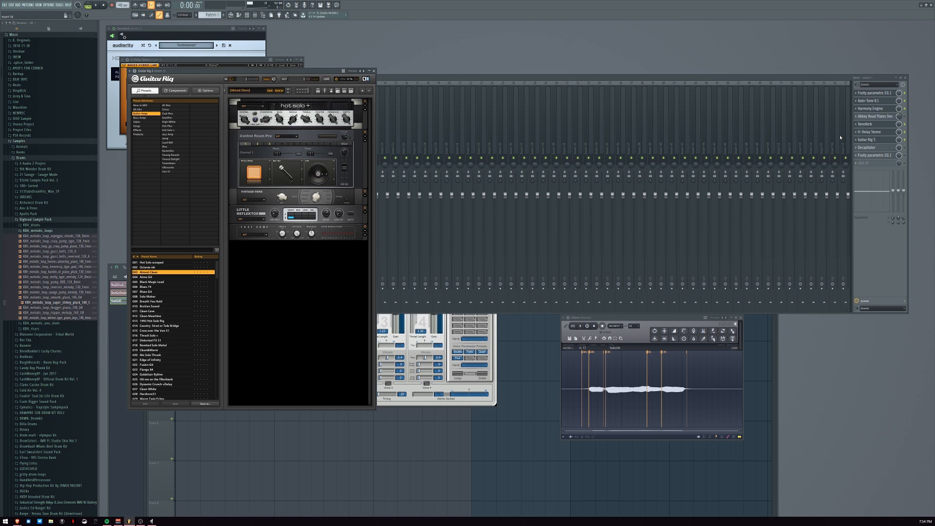
{"action": "key", "text": "space"}
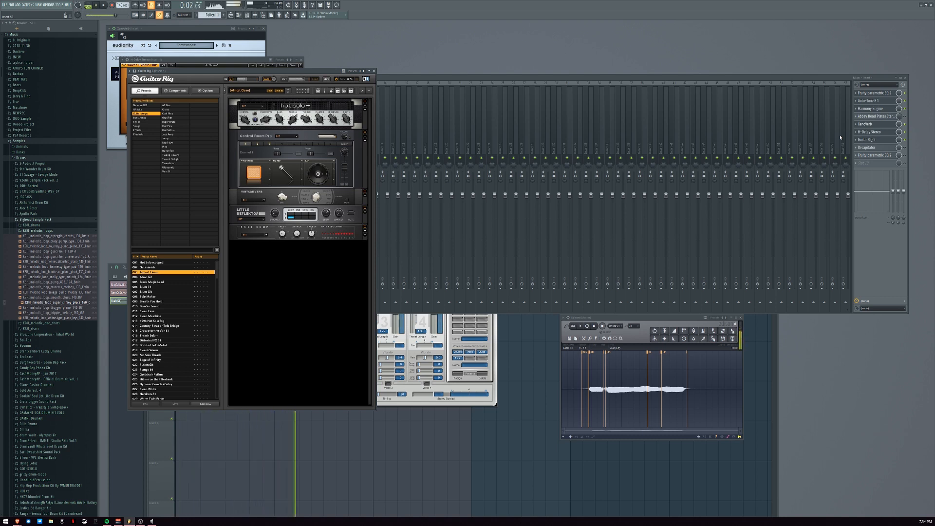
{"action": "key", "text": "space"}
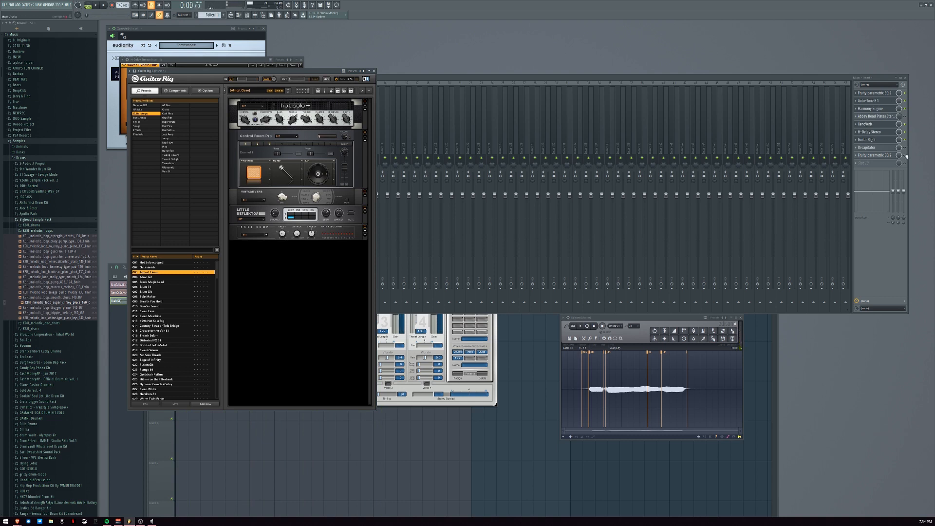
Open Decapitator on Insert 1 and play the vocal from the start to hear the added saturation
{"action": "left_click", "coordinate": [889, 155]}
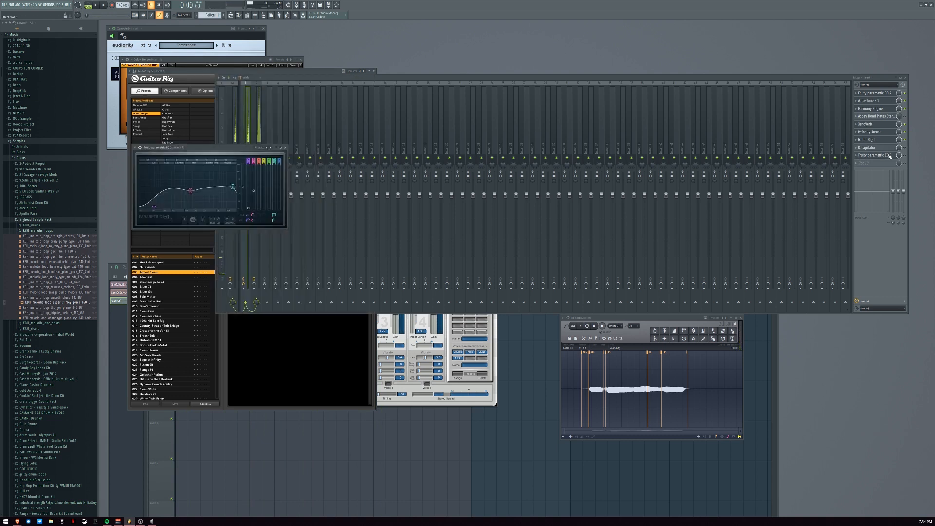
{"action": "left_click", "coordinate": [874, 148]}
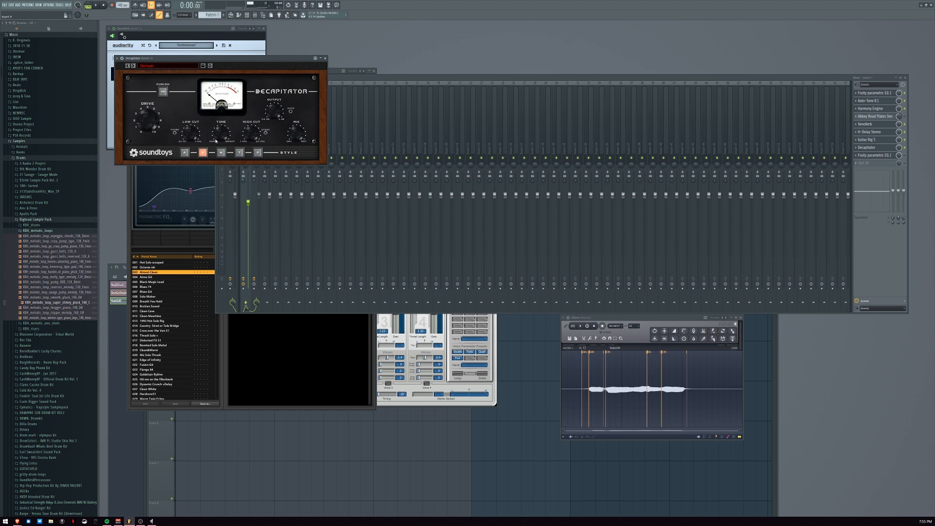
{"action": "left_click", "coordinate": [99, 5]}
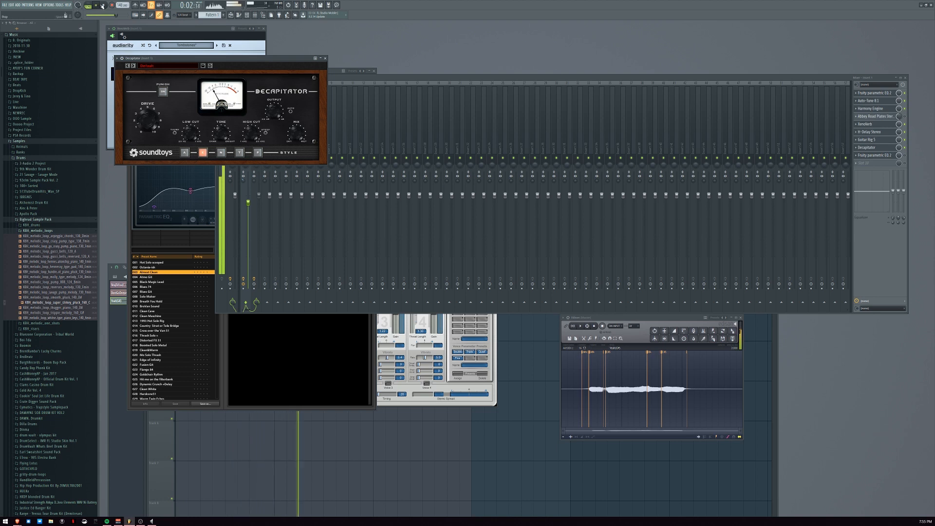
{"action": "left_click", "coordinate": [103, 5]}
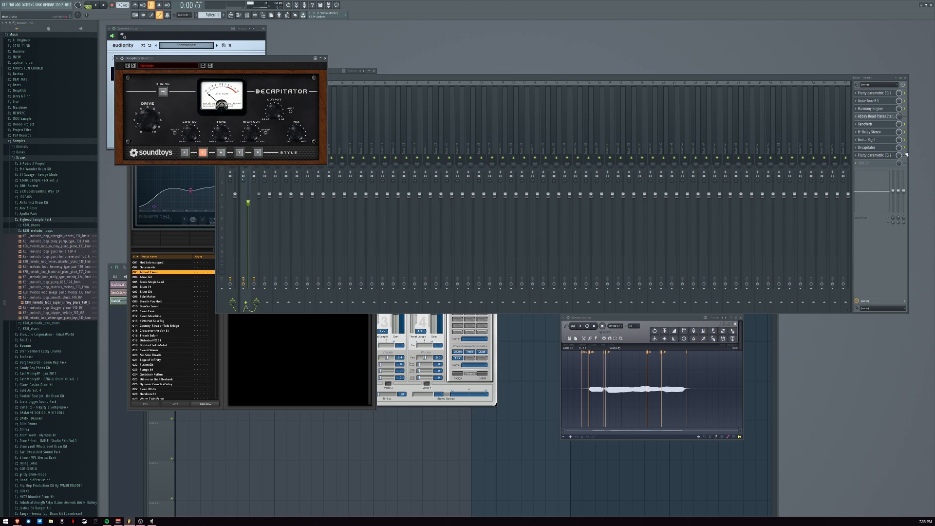
Open the last Fruity Parametric EQ 2 on Insert 1 in an enlarged window and play the vocal through it
{"action": "left_click", "coordinate": [886, 156]}
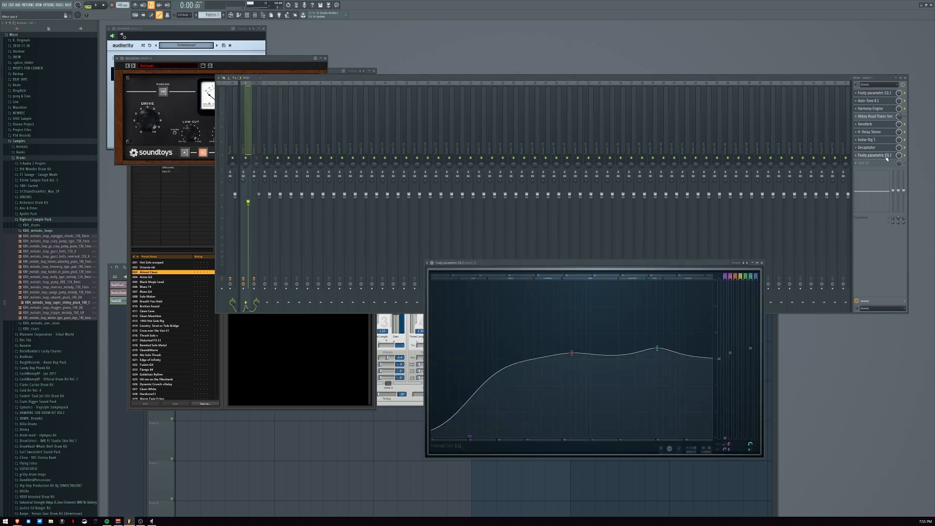
{"action": "left_click", "coordinate": [887, 158]}
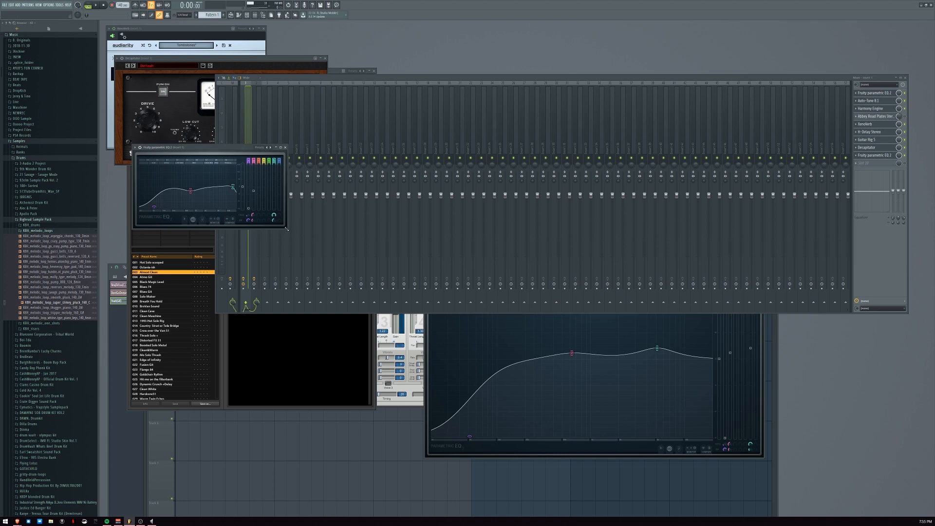
{"action": "left_click_drag", "start_coordinate": [286, 228], "coordinate": [530, 324]}
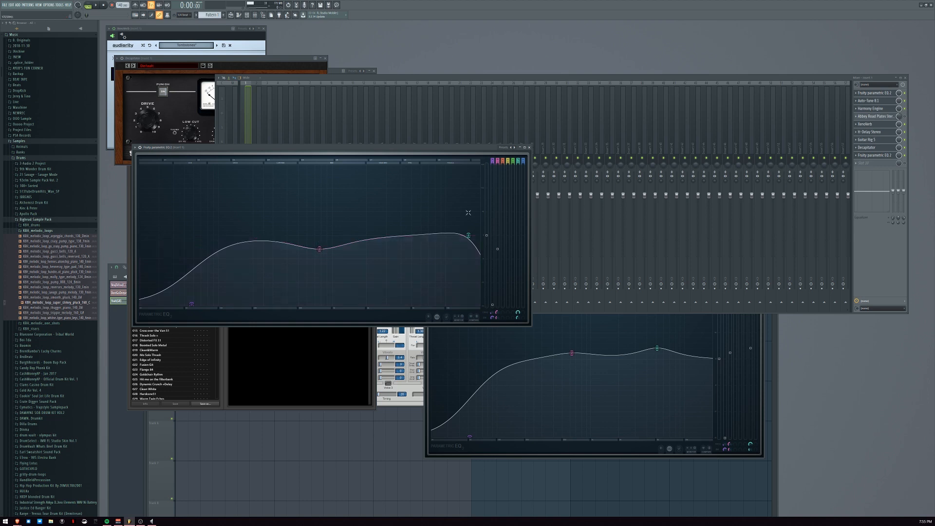
{"action": "key", "text": "space"}
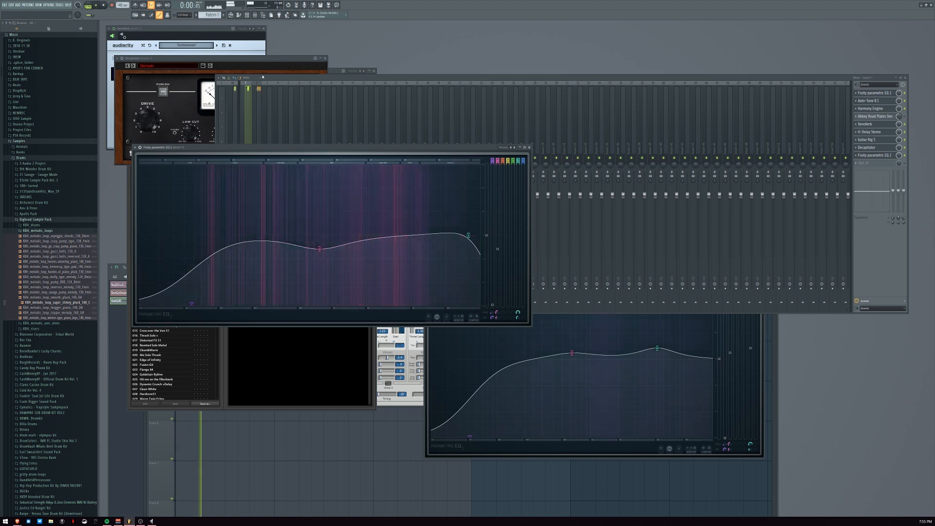
{"action": "left_click", "coordinate": [103, 6]}
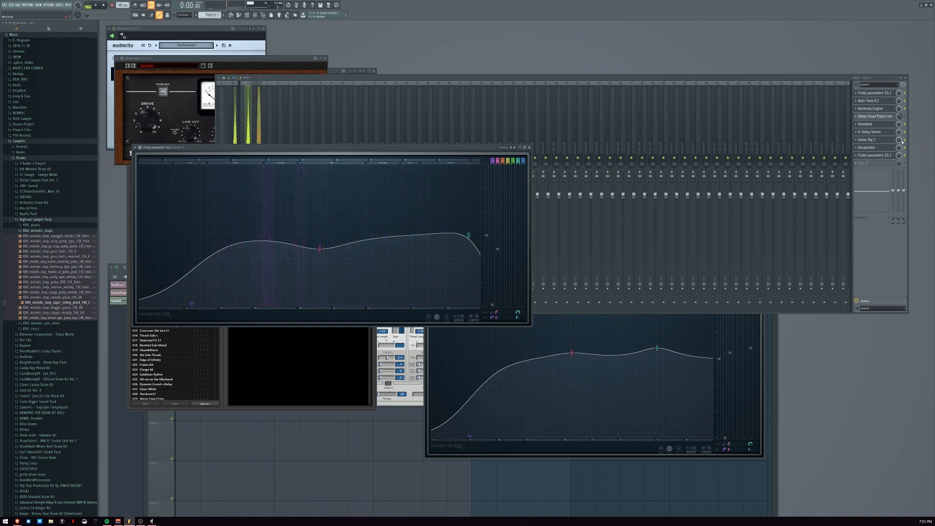
Open Abbey Road Plates from Insert 1, move its window clear of the slots and look through its preset list
{"action": "left_click", "coordinate": [868, 117]}
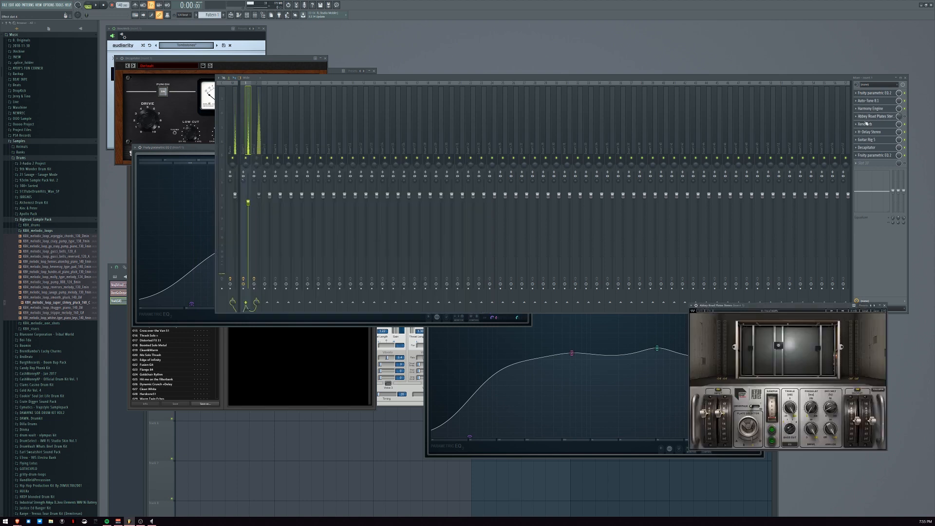
{"action": "left_click_drag", "start_coordinate": [790, 305], "coordinate": [704, 251]}
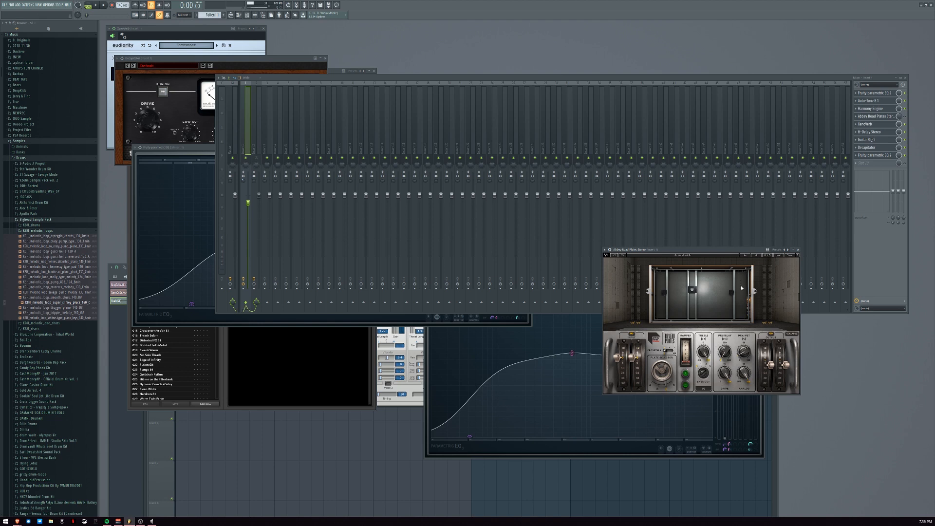
{"action": "left_click", "coordinate": [778, 255]}
{"action": "mouse_move", "coordinate": [812, 294]}
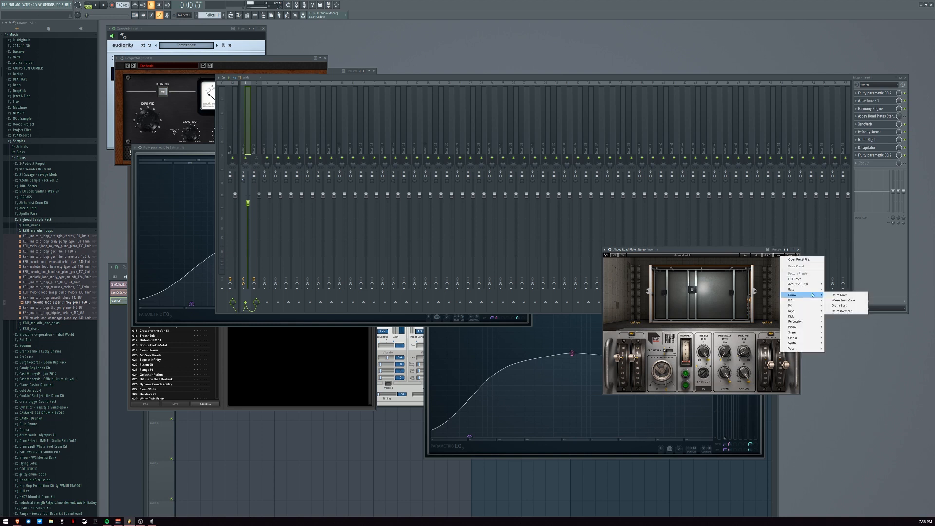
{"action": "left_click", "coordinate": [893, 274]}
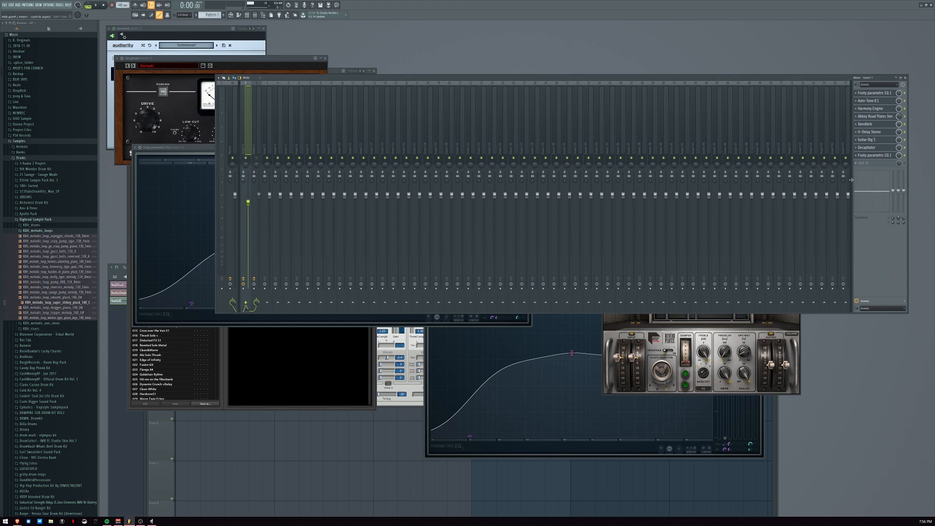
Play the vocal with the Insert 1 chain, and again with Insert 2 and its Guitar Rig 5 slot selected
{"action": "key", "text": "space"}
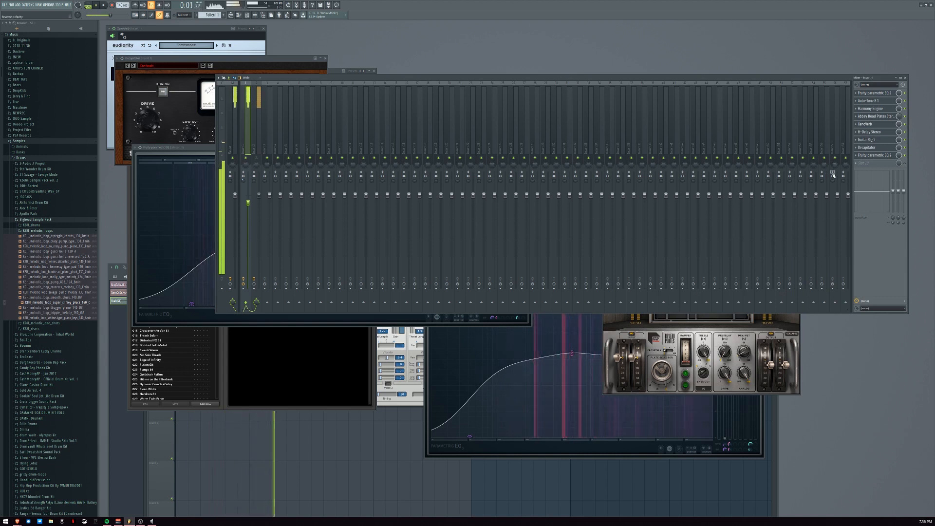
{"action": "key", "text": "space"}
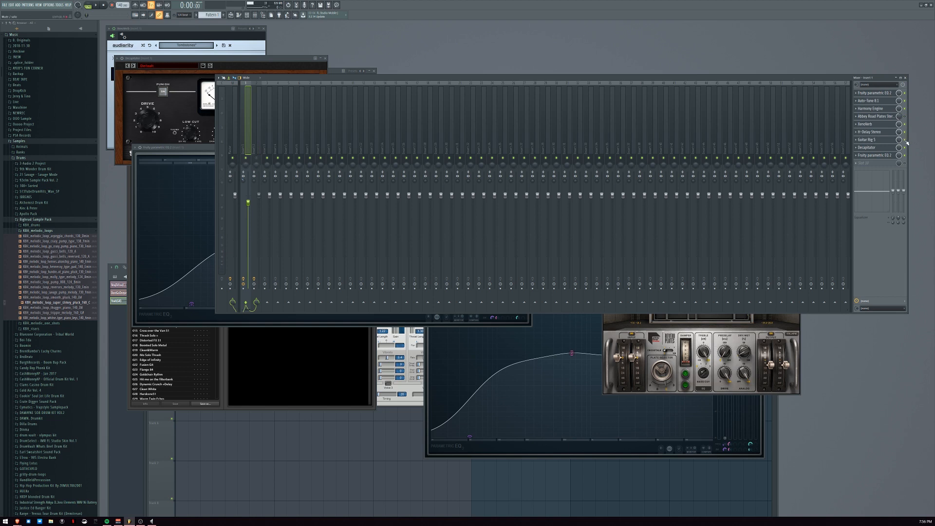
{"action": "left_click", "coordinate": [258, 153]}
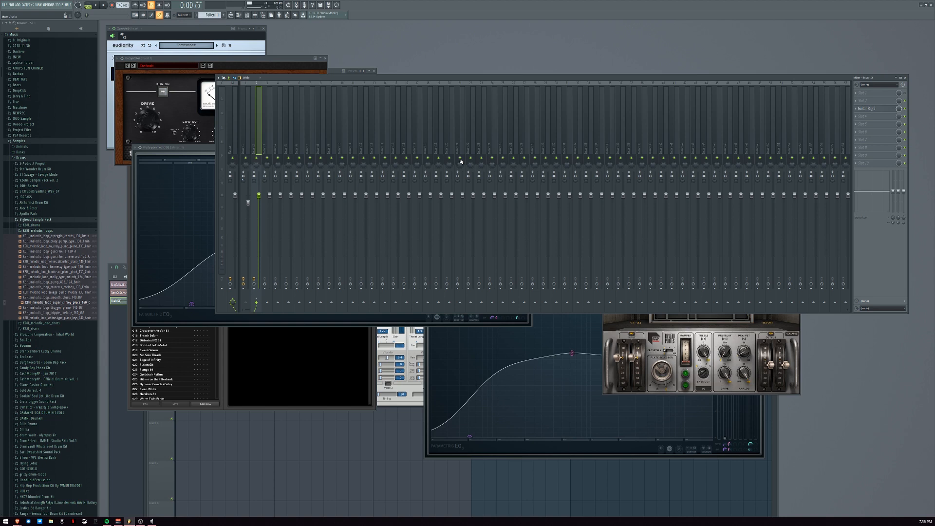
{"action": "key", "text": "space"}
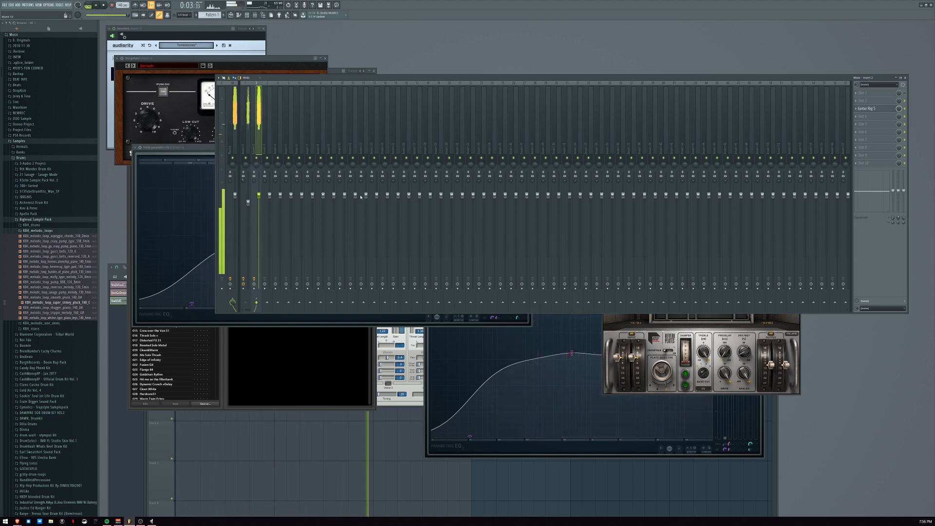
{"action": "key", "text": "space"}
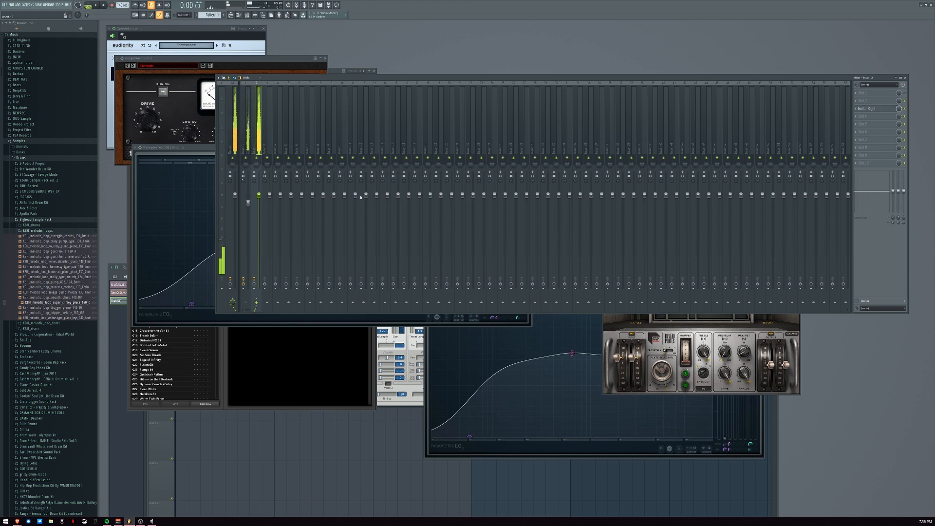
Select Insert 1 again and play the vocal from the start to recheck its effect chain
{"action": "left_click", "coordinate": [247, 138]}
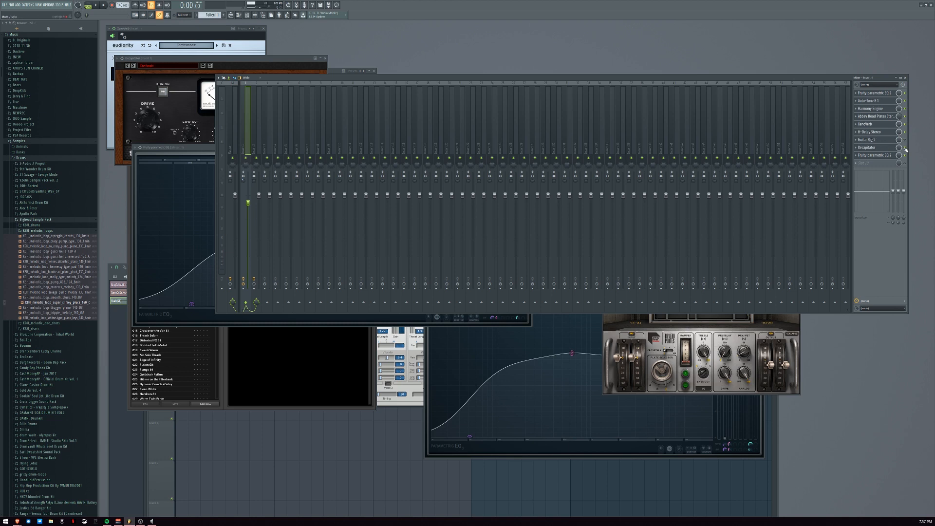
{"action": "key", "text": "space"}
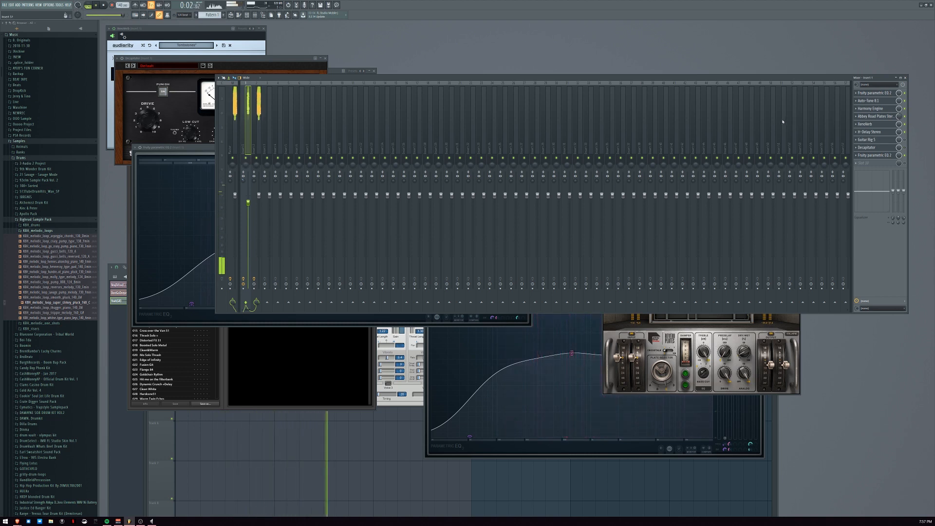
{"action": "key", "text": "space"}
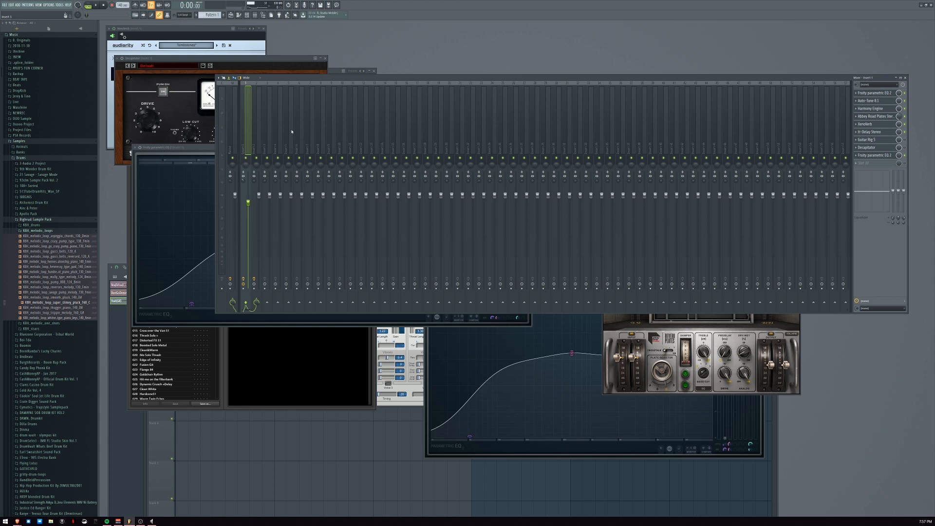
{"action": "left_click", "coordinate": [218, 78]}
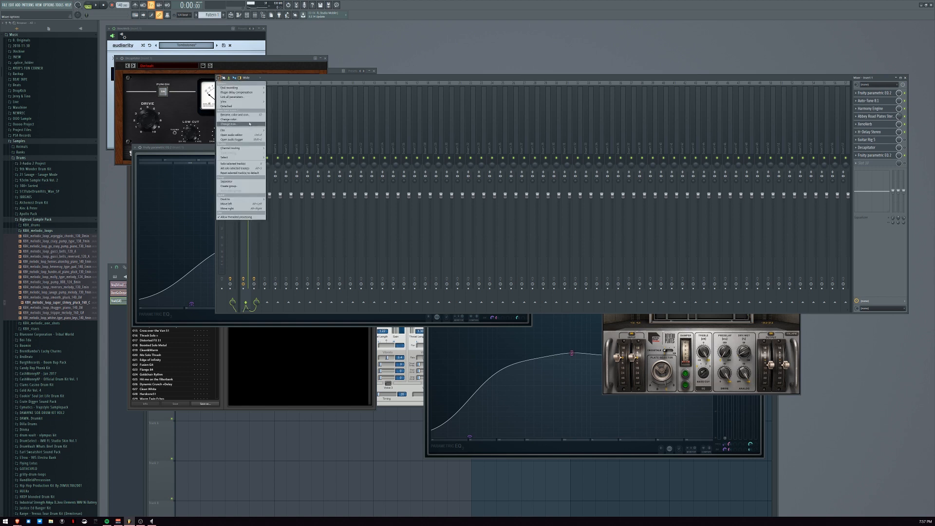
{"action": "left_click", "coordinate": [379, 81]}
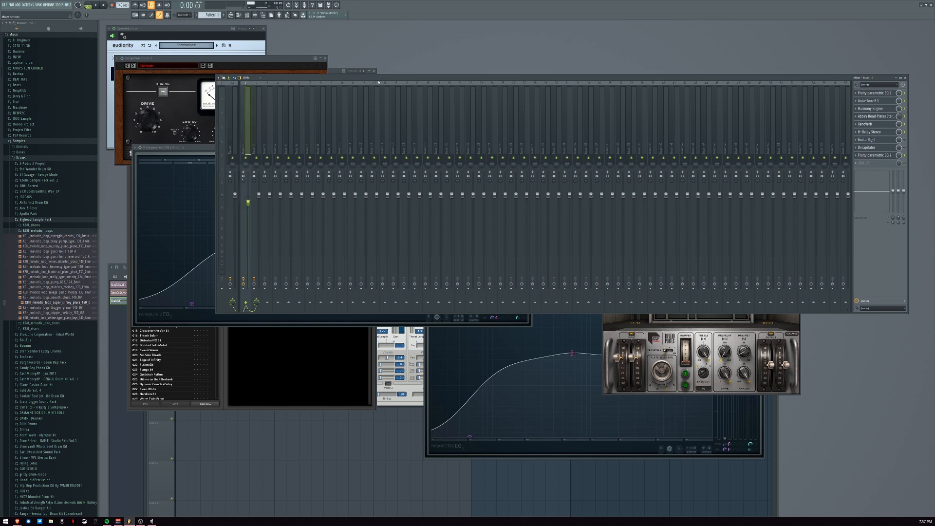